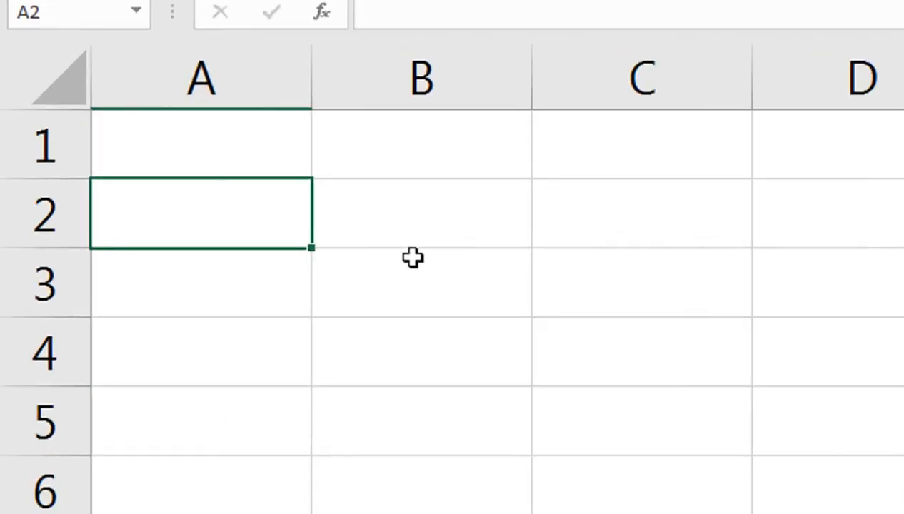
Enter 1 in cell B3, then undo a trial fill down to row 52.
{"action": "left_click", "coordinate": [205, 261]}
{"action": "type", "text": "1"}
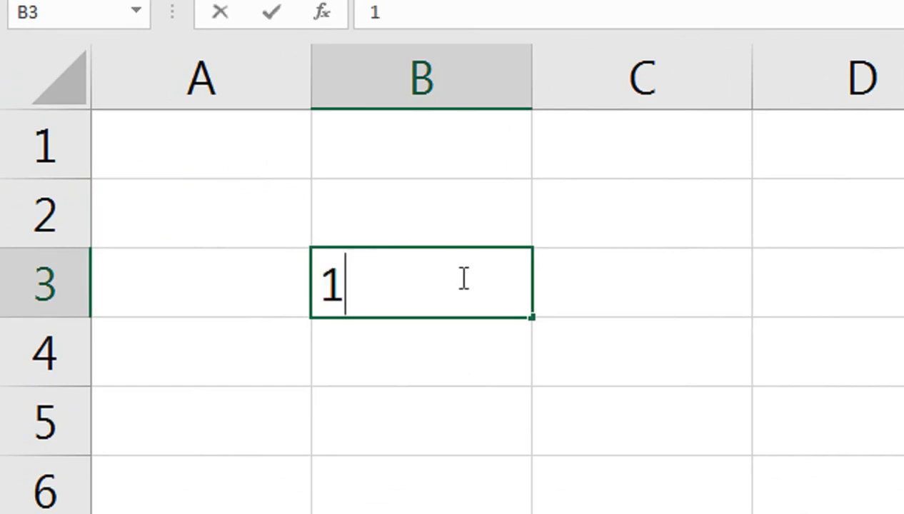
{"action": "left_click_drag", "start_coordinate": [532, 311], "coordinate": [548, 269]}
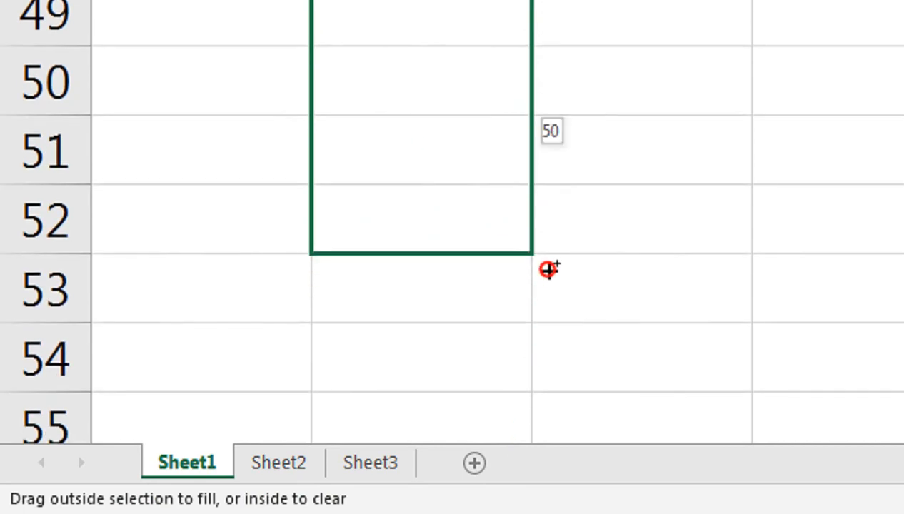
{"action": "left_click_drag", "start_coordinate": [549, 269], "coordinate": [549, 269]}
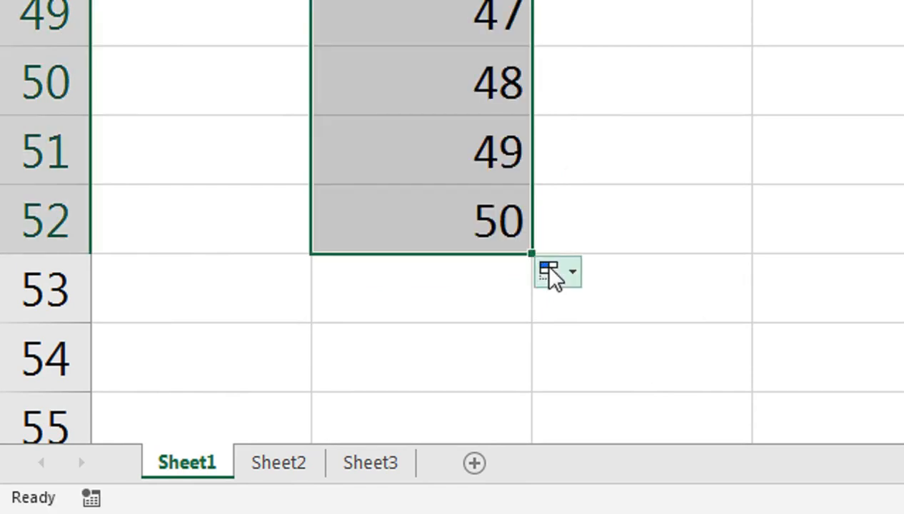
{"action": "key", "text": "ctrl+z"}
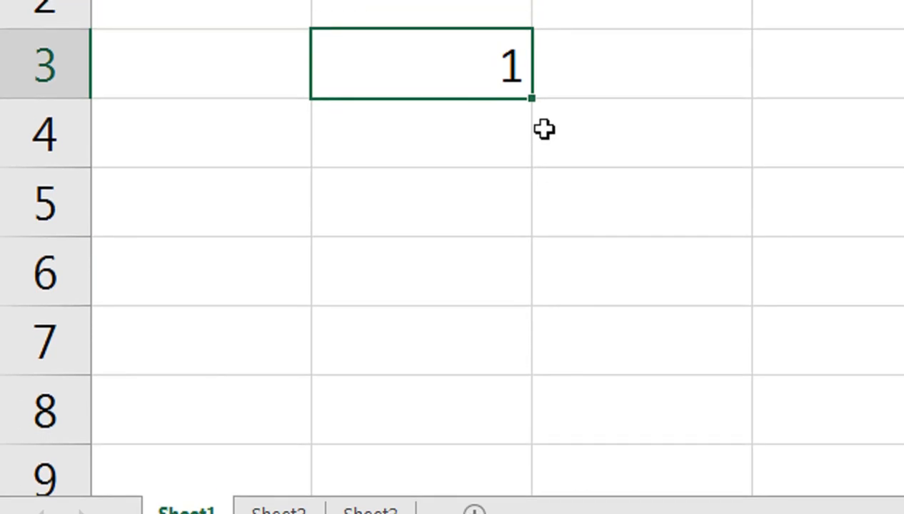
Fill B3 down to row 165 as a series 1 to 163, then check both ends.
{"action": "left_click_drag", "start_coordinate": [534, 98], "coordinate": [535, 98]}
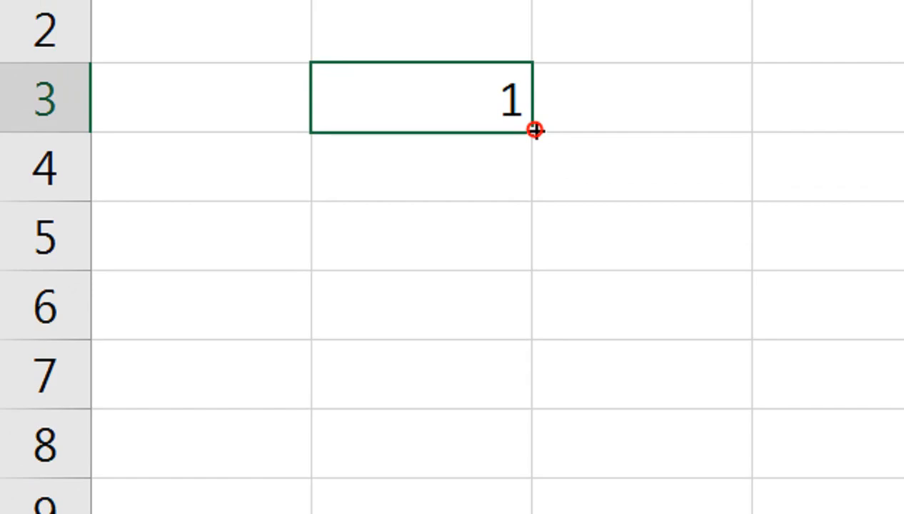
{"action": "left_click_drag", "start_coordinate": [536, 130], "coordinate": [524, 448]}
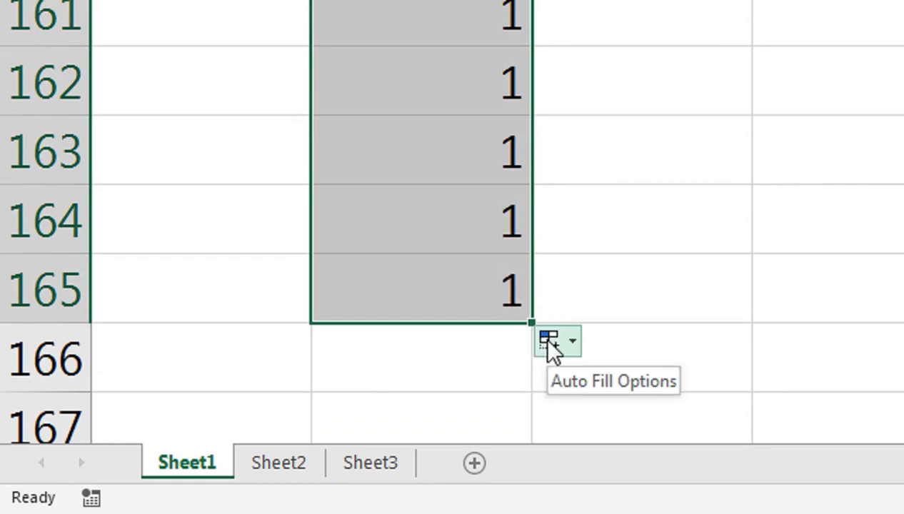
{"action": "left_click", "coordinate": [552, 344]}
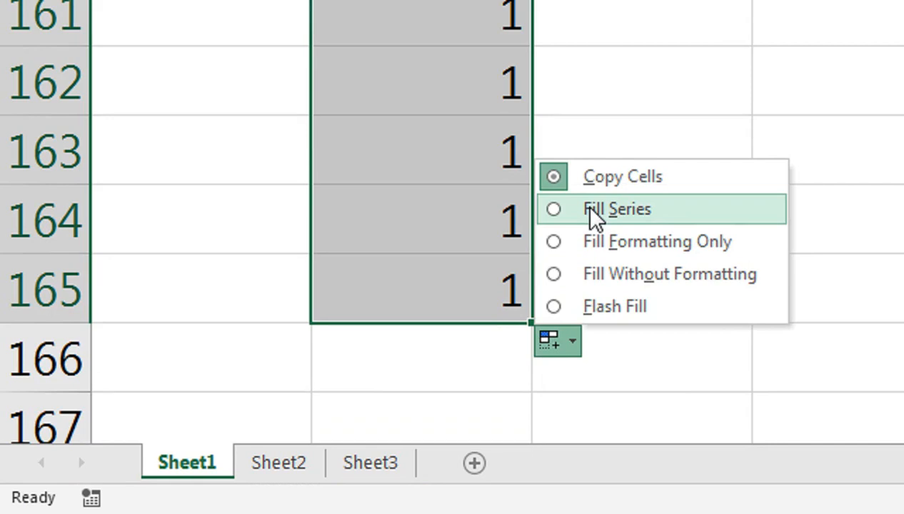
{"action": "left_click", "coordinate": [593, 209]}
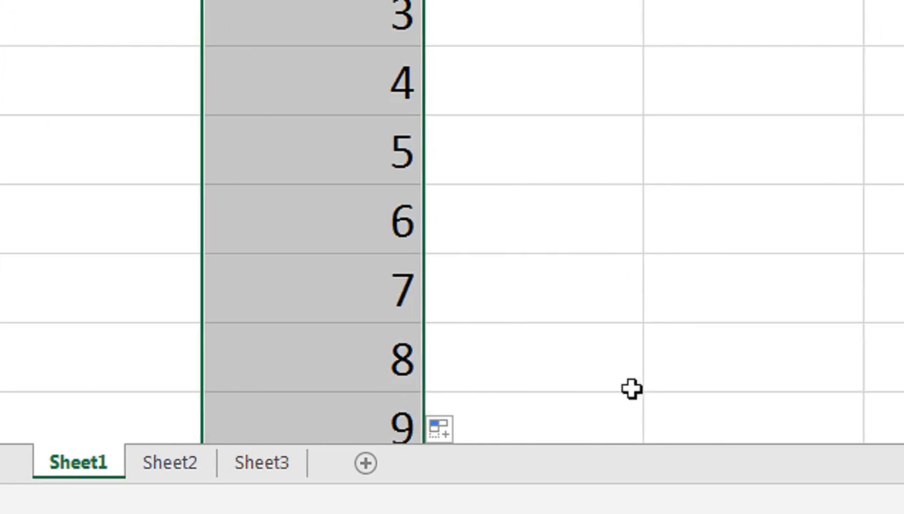
{"action": "key", "text": "ctrl+Down"}
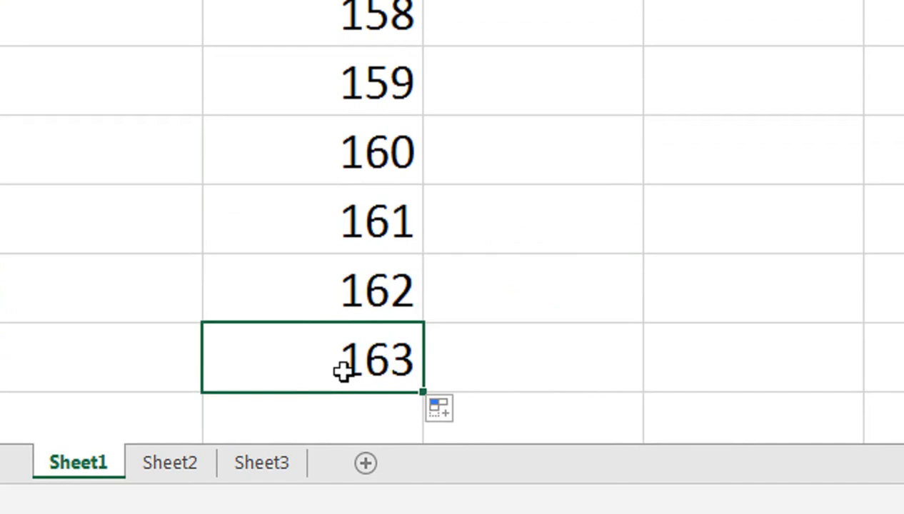
{"action": "key", "text": "ctrl+Up"}
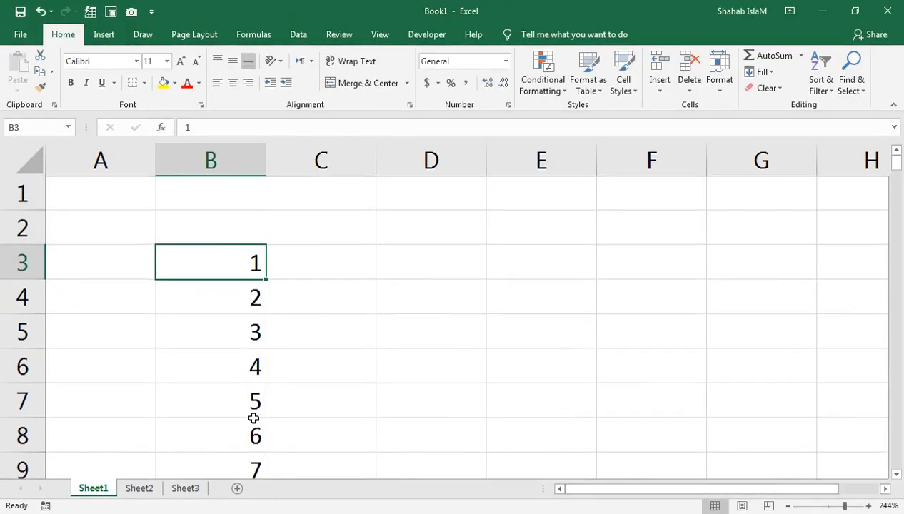
Zoom out and delete worksheet rows 6–10, which hold the values 4 through 8.
{"action": "left_click", "coordinate": [835, 507]}
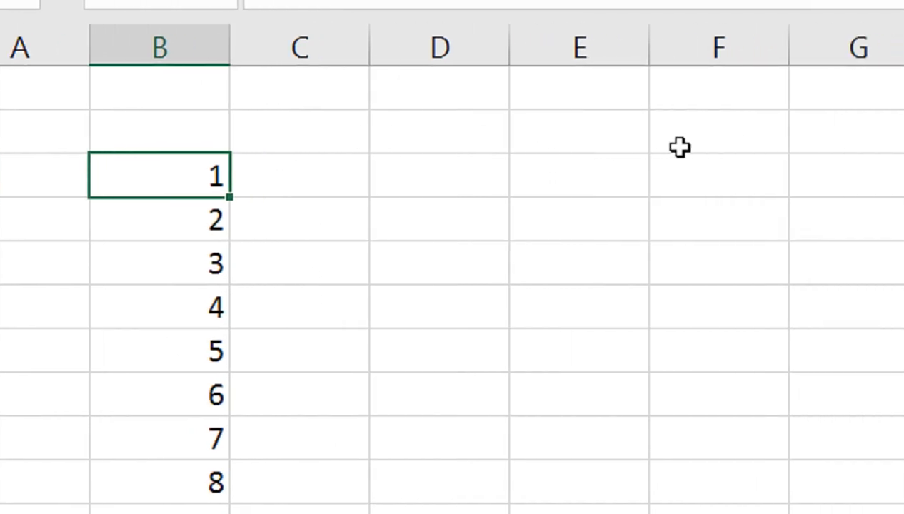
{"action": "left_click_drag", "start_coordinate": [37, 309], "coordinate": [71, 436]}
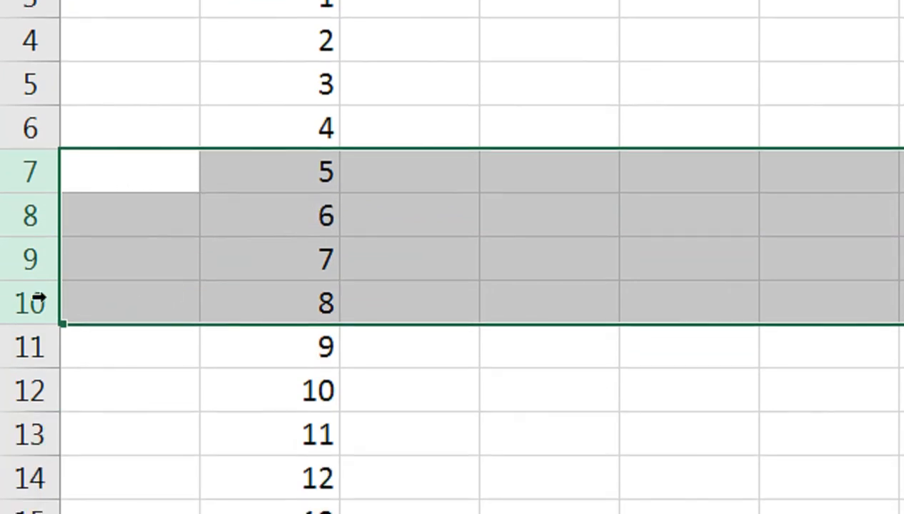
{"action": "right_click", "coordinate": [8, 163]}
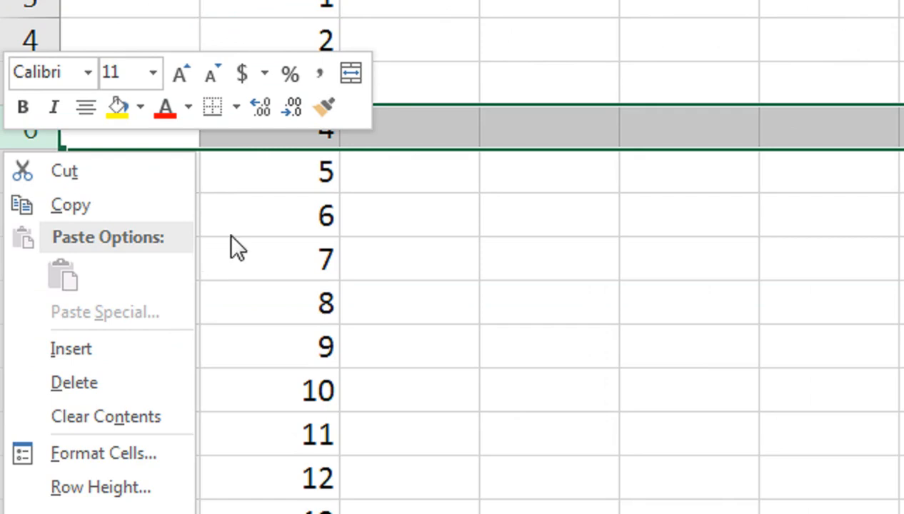
{"action": "key", "text": "Escape"}
{"action": "left_click_drag", "start_coordinate": [41, 127], "coordinate": [44, 302]}
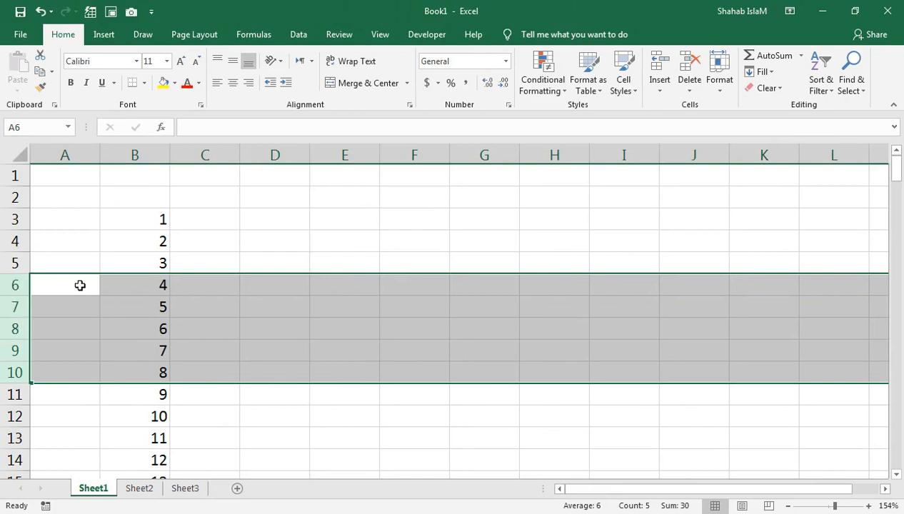
{"action": "right_click", "coordinate": [16, 285]}
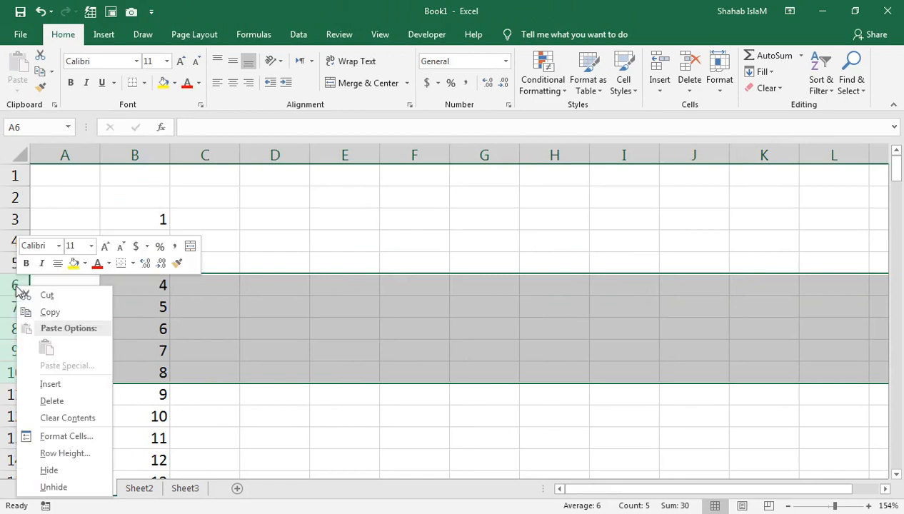
{"action": "left_click", "coordinate": [50, 401]}
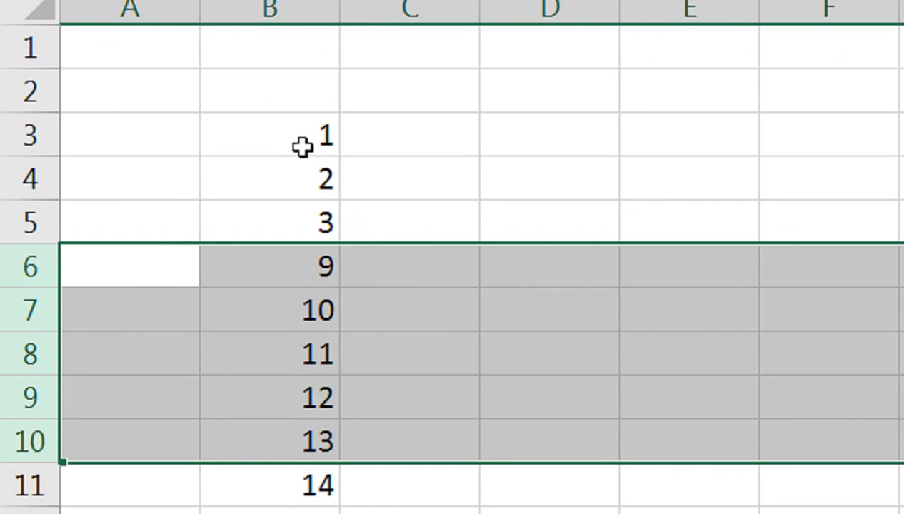
Delete rows 7–10, which hold the values 10 through 13, then return to B3.
{"action": "left_click_drag", "start_coordinate": [40, 309], "coordinate": [39, 442]}
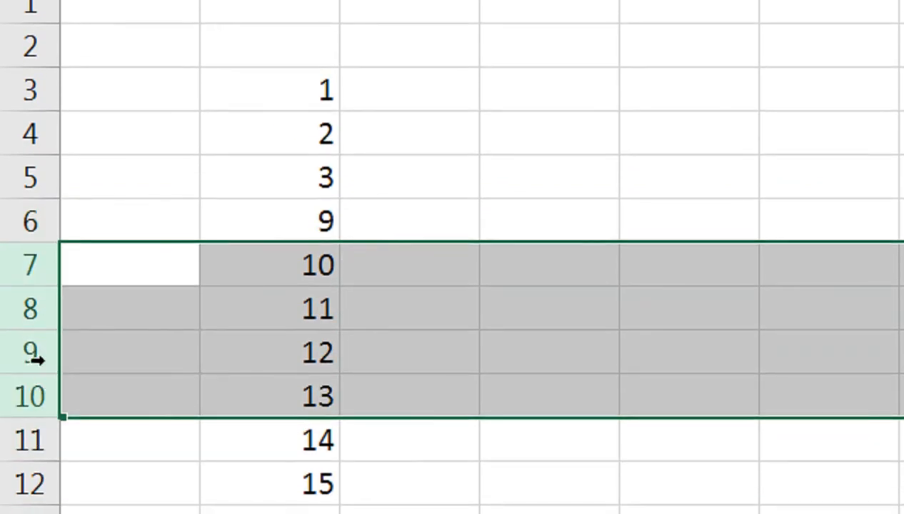
{"action": "right_click", "coordinate": [47, 398]}
{"action": "left_click", "coordinate": [114, 160]}
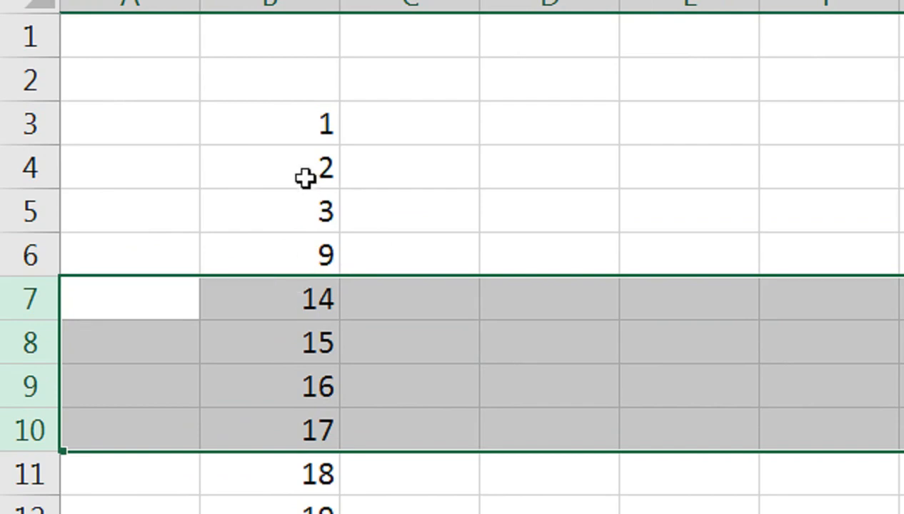
{"action": "left_click", "coordinate": [329, 137]}
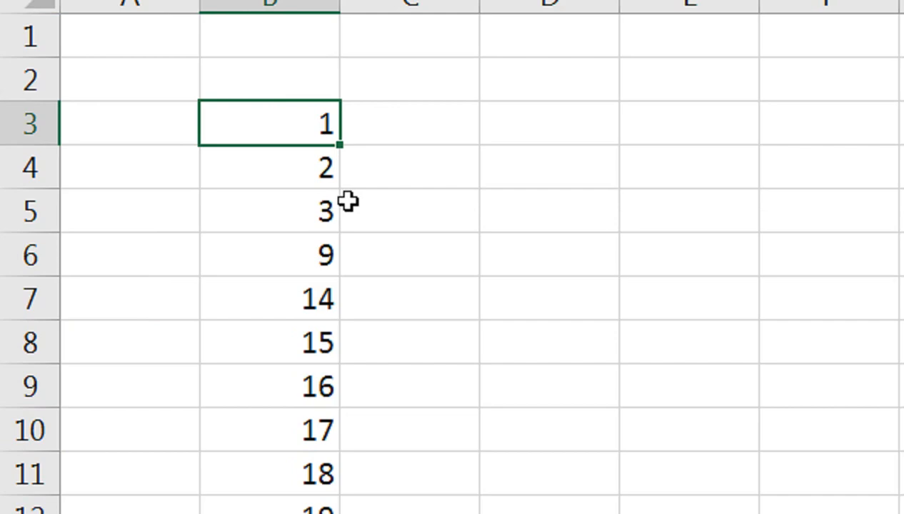
Select the entire number list from B3 to its end and delete it.
{"action": "key", "text": "ctrl+Down"}
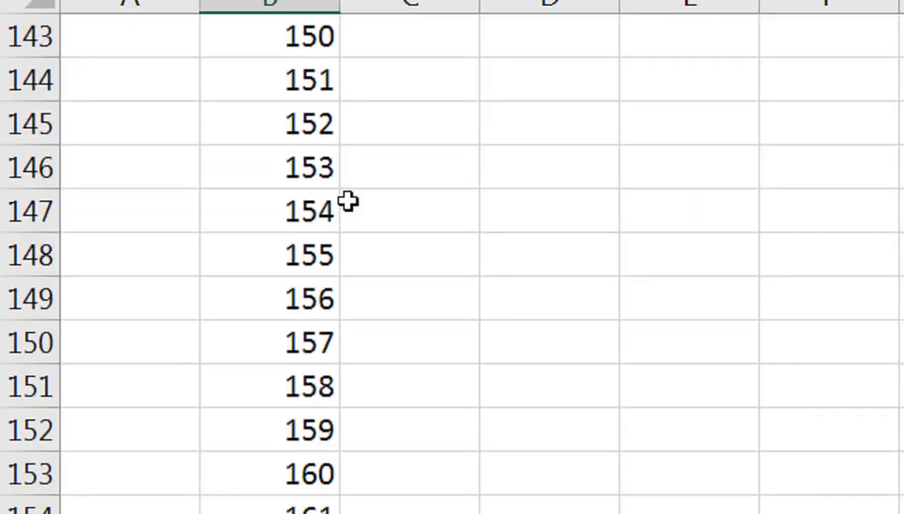
{"action": "key", "text": "ctrl+shift+Up"}
{"action": "key", "text": "Delete"}
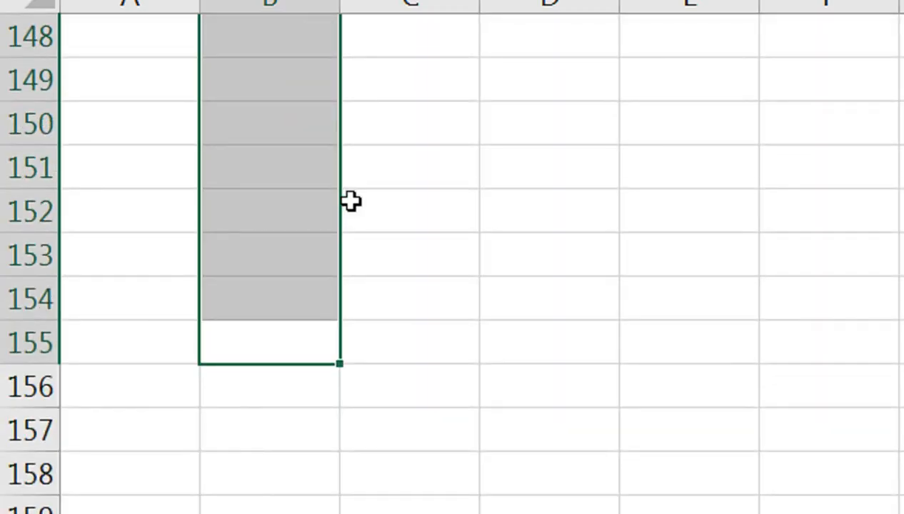
{"action": "key", "text": "ctrl+Up"}
{"action": "left_click", "coordinate": [392, 185]}
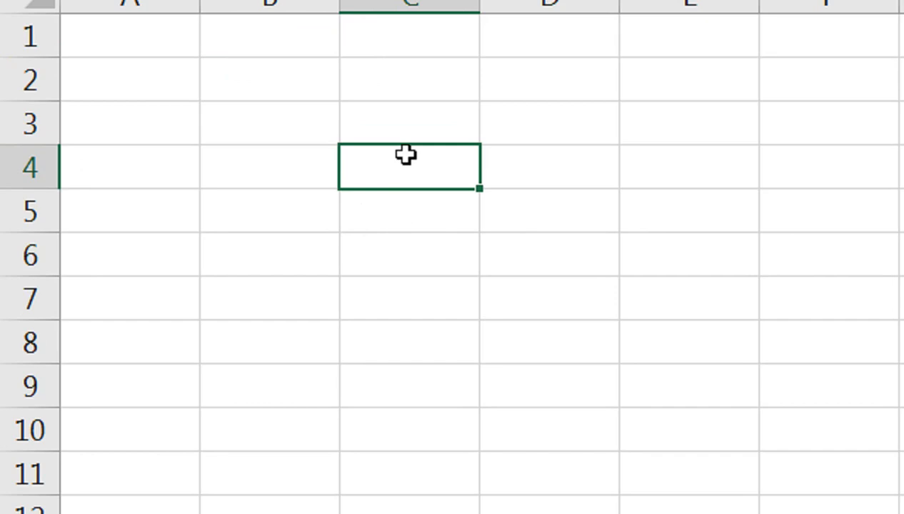
Enter =ROW() in C4 and the heading 'S no' in C3.
{"action": "type", "text": "=row"}
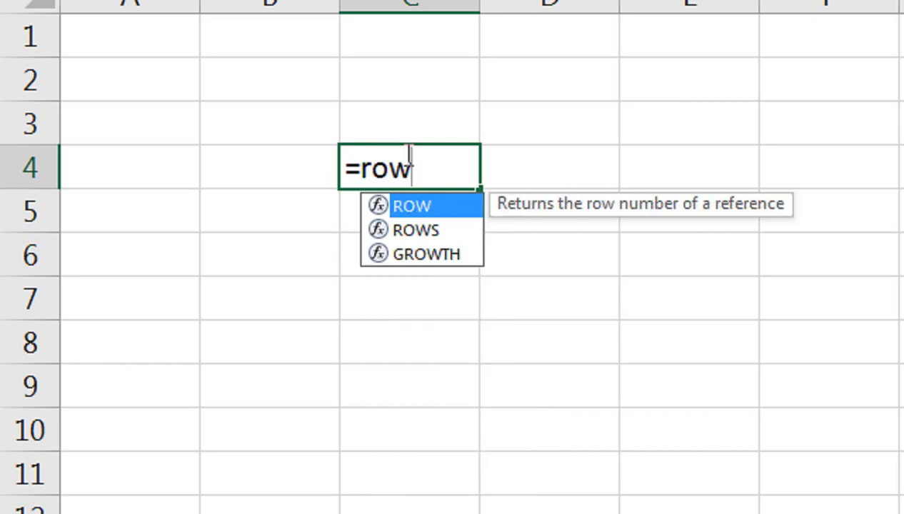
{"action": "type", "text": "()"}
{"action": "key", "text": "BackSpace"}
{"action": "type", "text": "("}
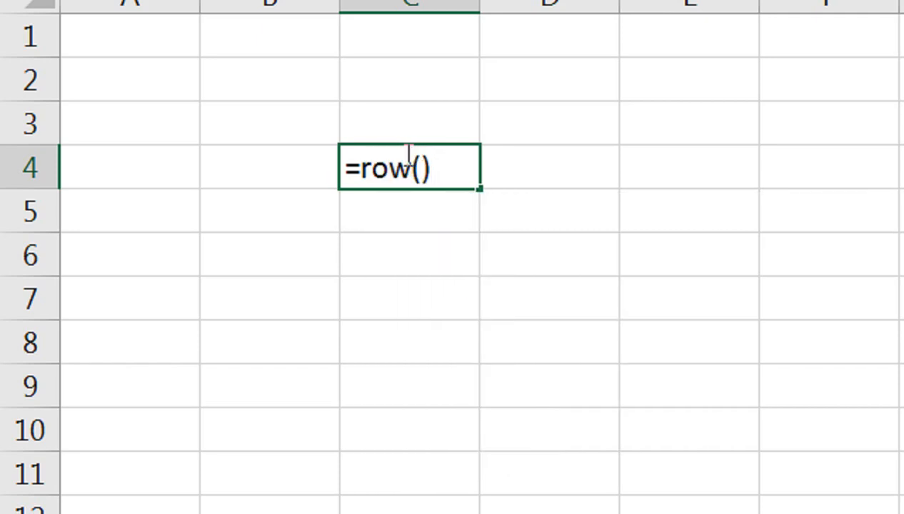
{"action": "key", "text": "Return"}
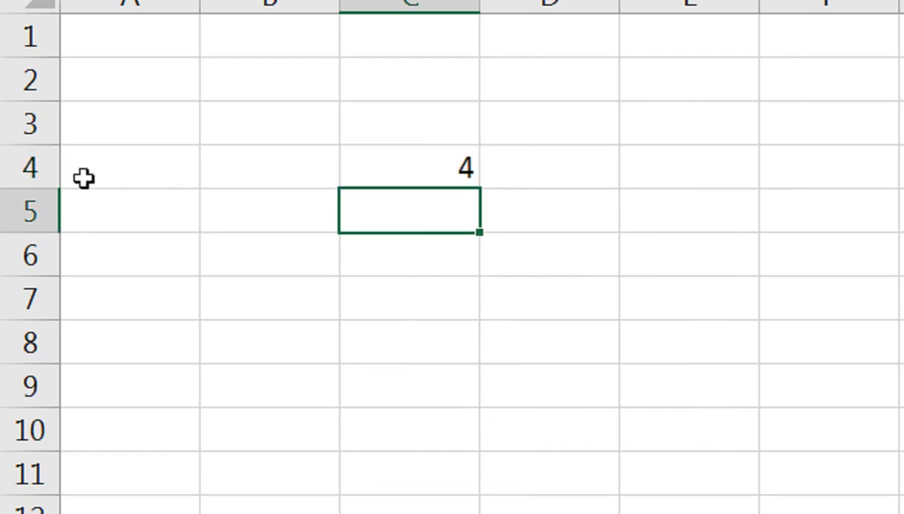
{"action": "left_click", "coordinate": [408, 141]}
{"action": "type", "text": "S no"}
{"action": "key", "text": "Return"}
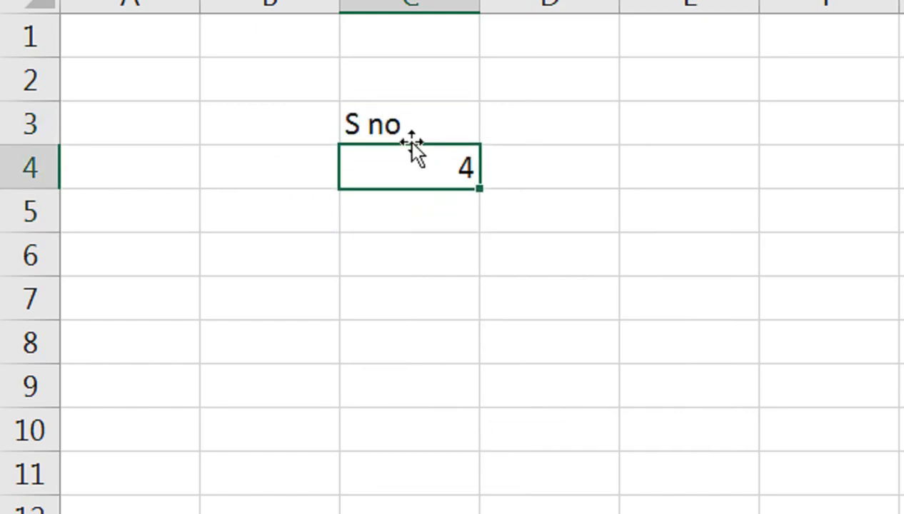
Change C4 to =ROW()-3 and fill it down to C39, giving serials 1–36.
{"action": "double_click", "coordinate": [408, 160]}
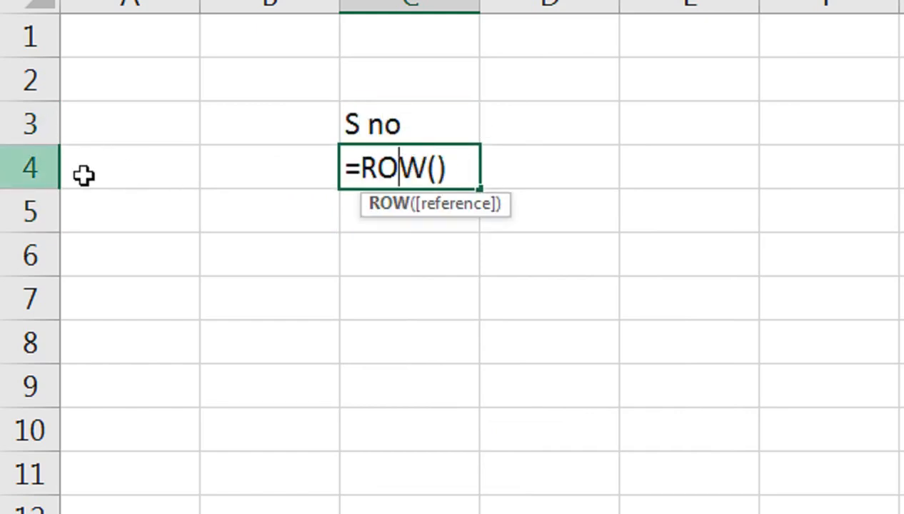
{"action": "left_click", "coordinate": [447, 168]}
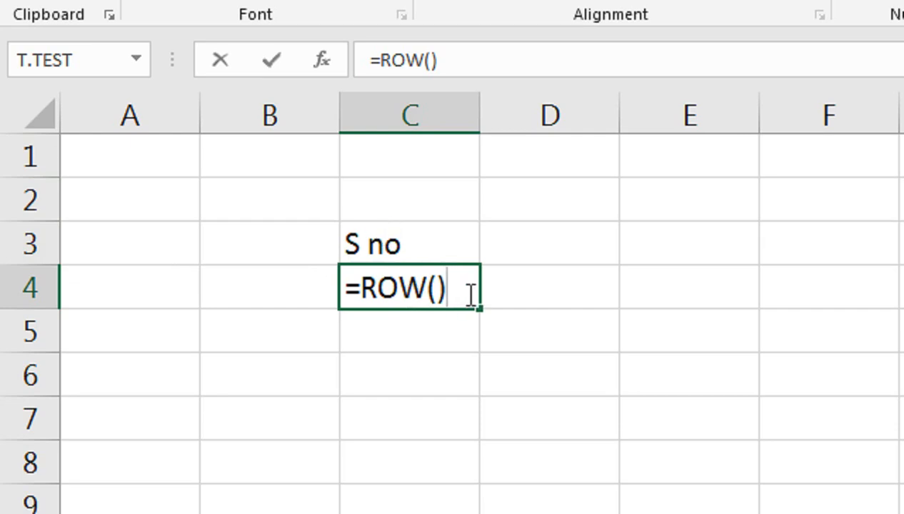
{"action": "type", "text": "-3"}
{"action": "key", "text": "Return"}
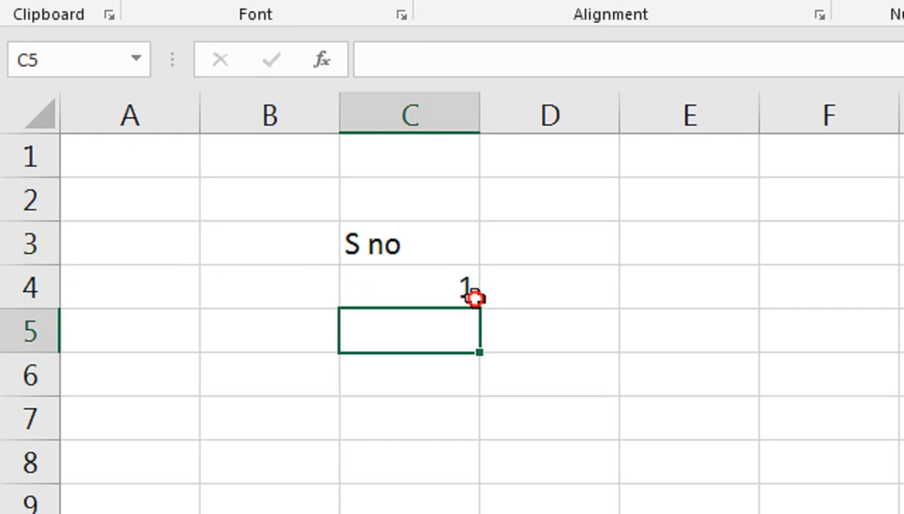
{"action": "left_click", "coordinate": [471, 295]}
{"action": "left_click_drag", "start_coordinate": [483, 310], "coordinate": [550, 513]}
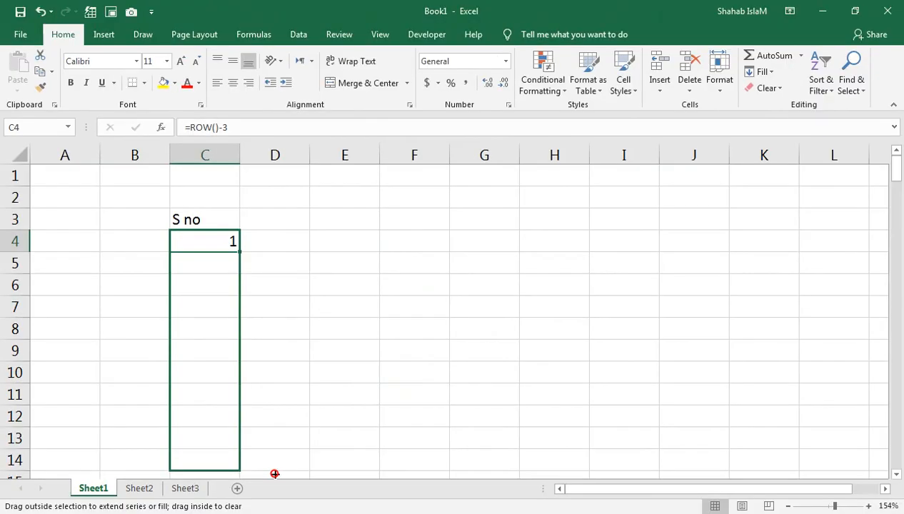
{"action": "left_click_drag", "start_coordinate": [275, 474], "coordinate": [275, 490]}
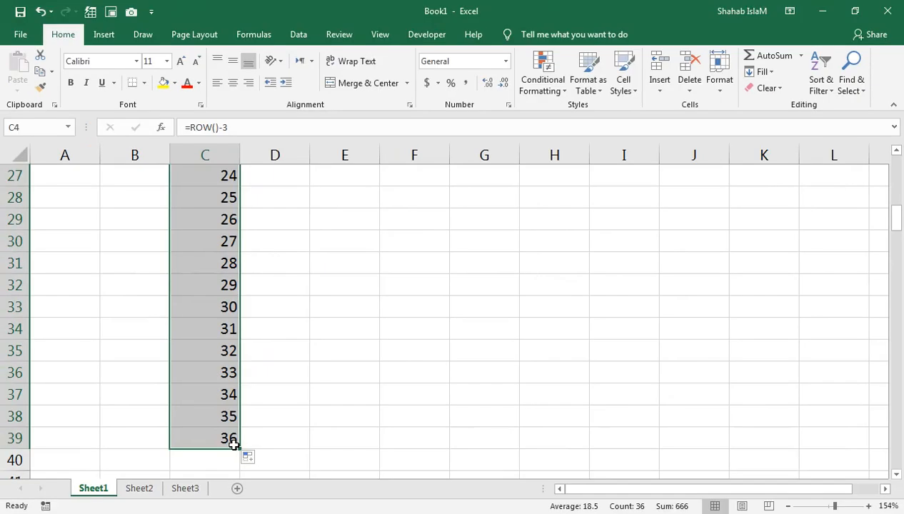
Delete worksheet rows 7–10.
{"action": "key", "text": "Up"}
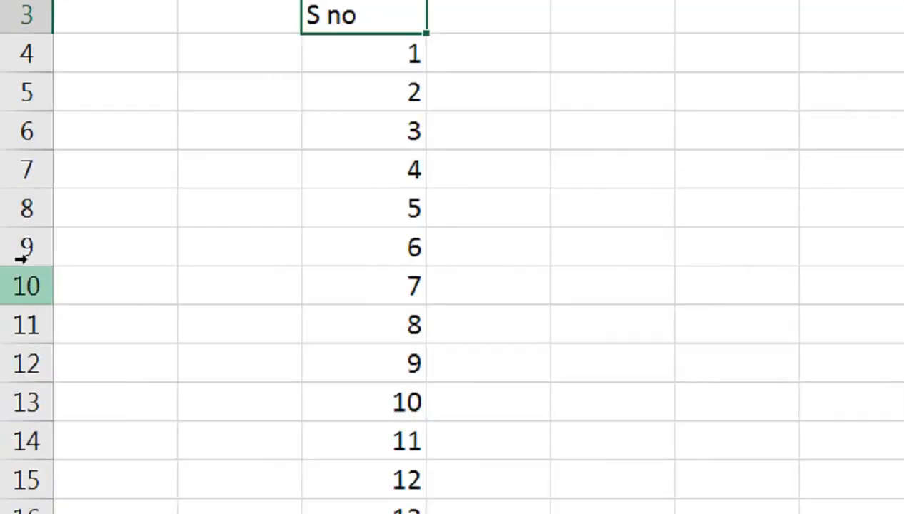
{"action": "scroll", "coordinate": [123, 192], "scroll_direction": "up", "scroll_amount": 1}
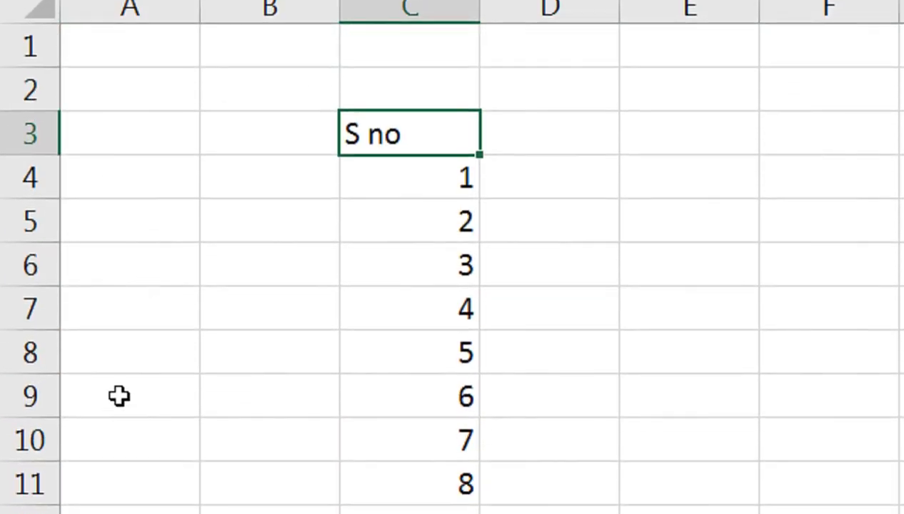
{"action": "left_click", "coordinate": [37, 299]}
{"action": "left_click_drag", "start_coordinate": [37, 299], "coordinate": [47, 416]}
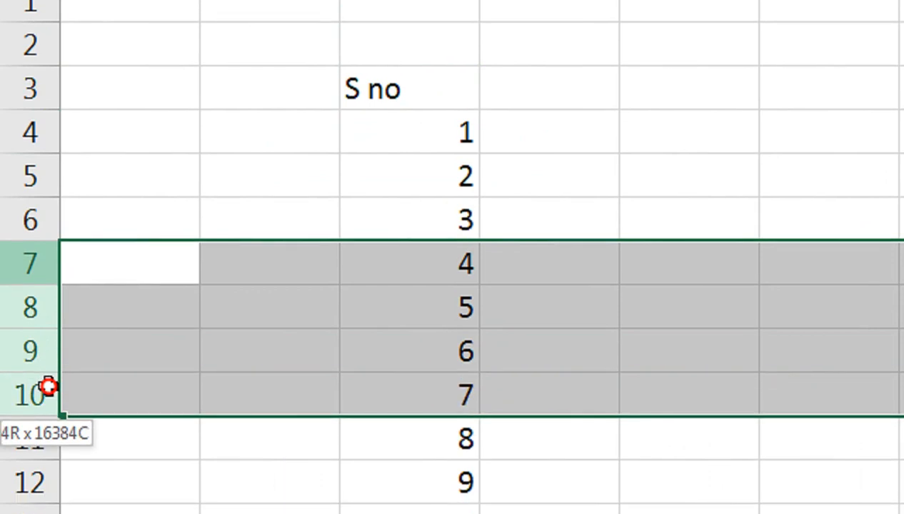
{"action": "right_click", "coordinate": [41, 261]}
{"action": "left_click", "coordinate": [98, 116]}
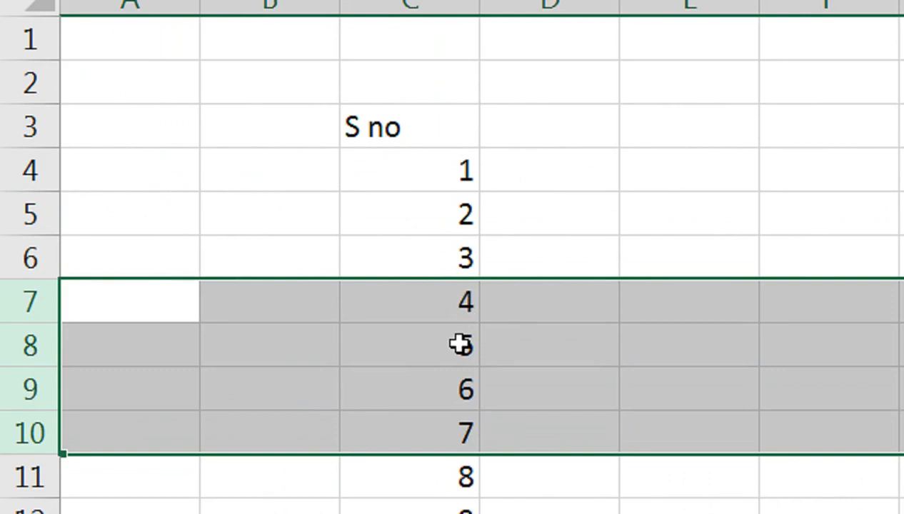
Delete rows 8–12 as well, leaving the serials renumbered without gaps.
{"action": "left_click_drag", "start_coordinate": [41, 345], "coordinate": [61, 513]}
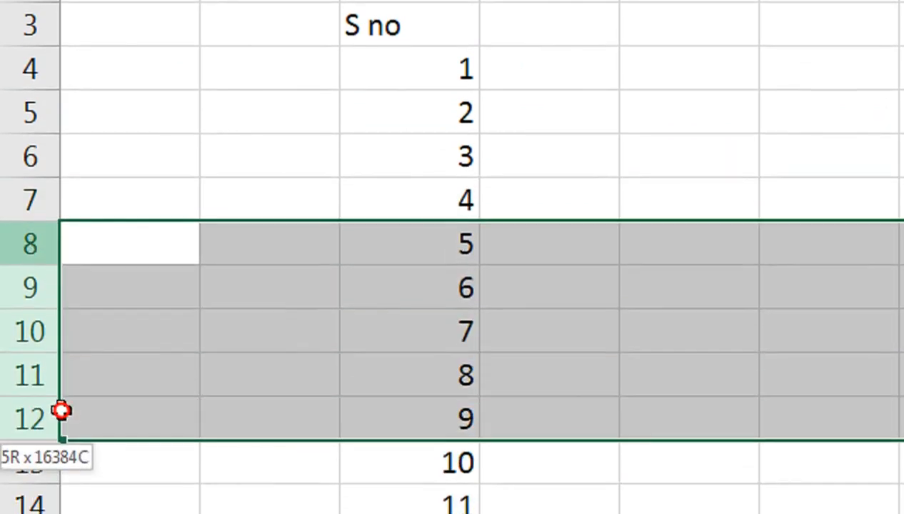
{"action": "right_click", "coordinate": [44, 291]}
{"action": "left_click", "coordinate": [135, 108]}
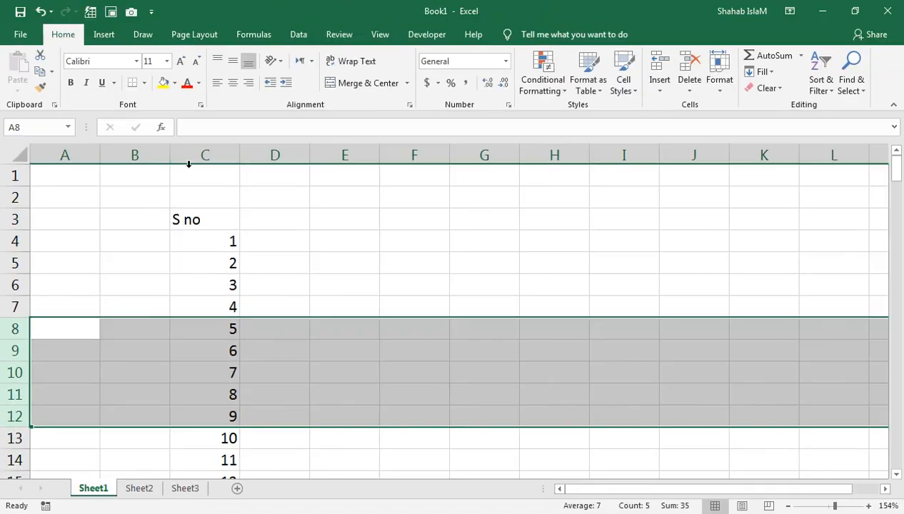
Delete column C and enter headers 'S no' in C3 and 'Name' in D3.
{"action": "right_click", "coordinate": [189, 156]}
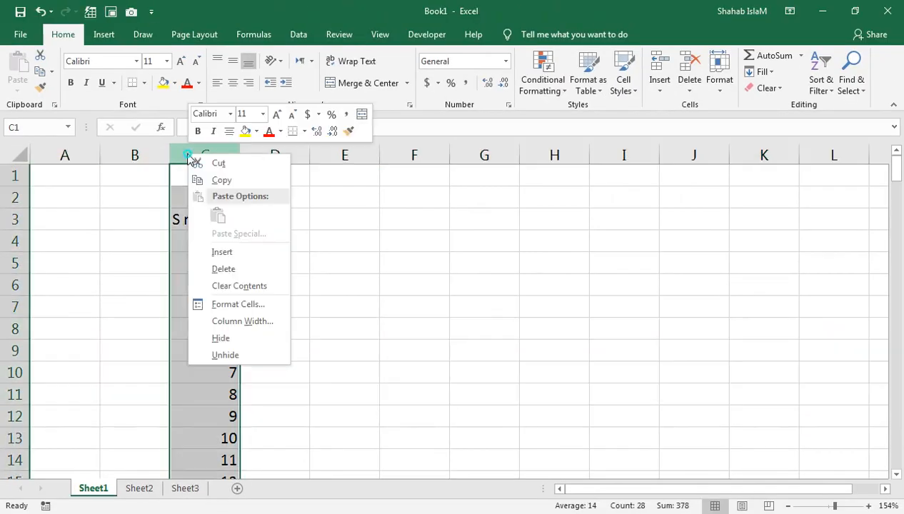
{"action": "left_click", "coordinate": [242, 275]}
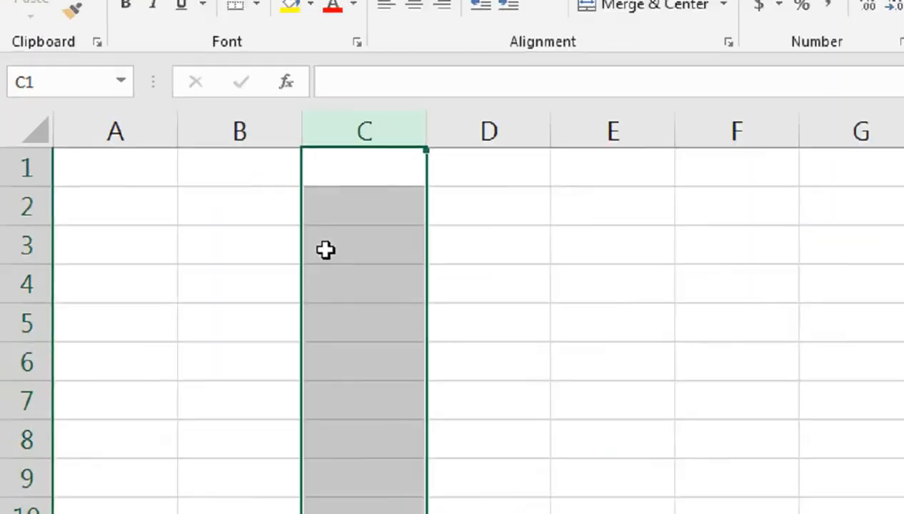
{"action": "left_click", "coordinate": [183, 223]}
{"action": "type", "text": "S noi"}
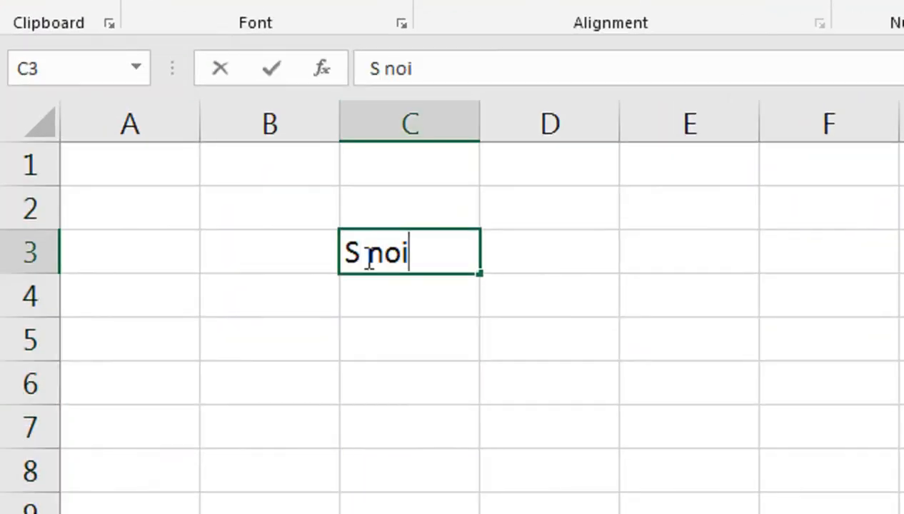
{"action": "key", "text": "BackSpace"}
{"action": "key", "text": "Tab"}
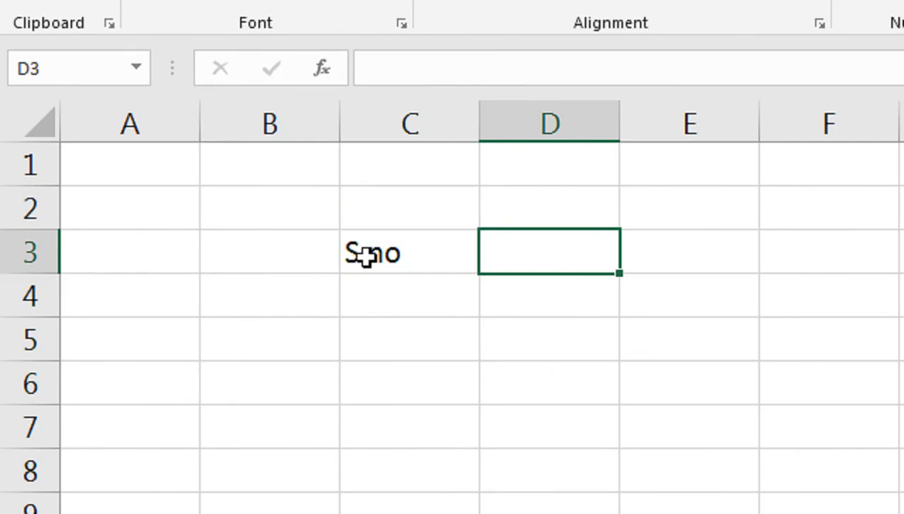
{"action": "type", "text": "Name"}
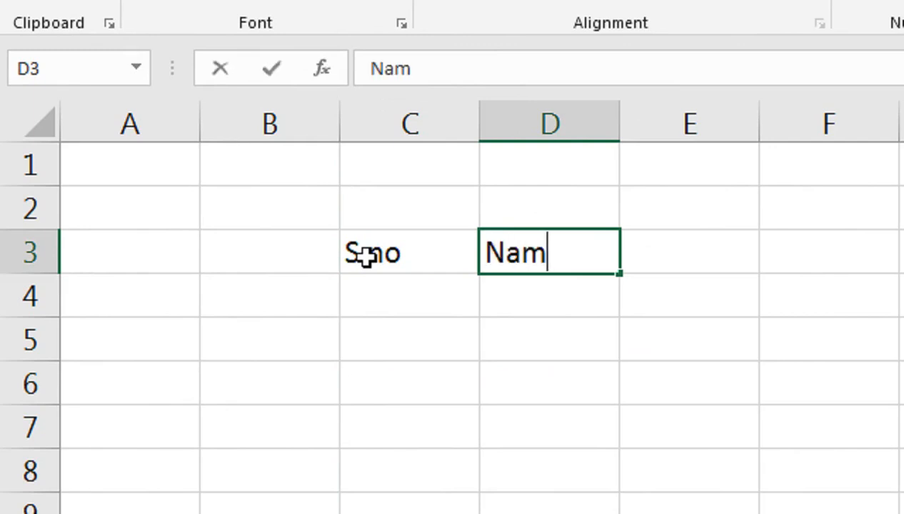
{"action": "key", "text": "Return"}
Enter a sample person's name in D4, autofit column D, and put 1 in C4.
{"action": "key", "text": "Tab"}
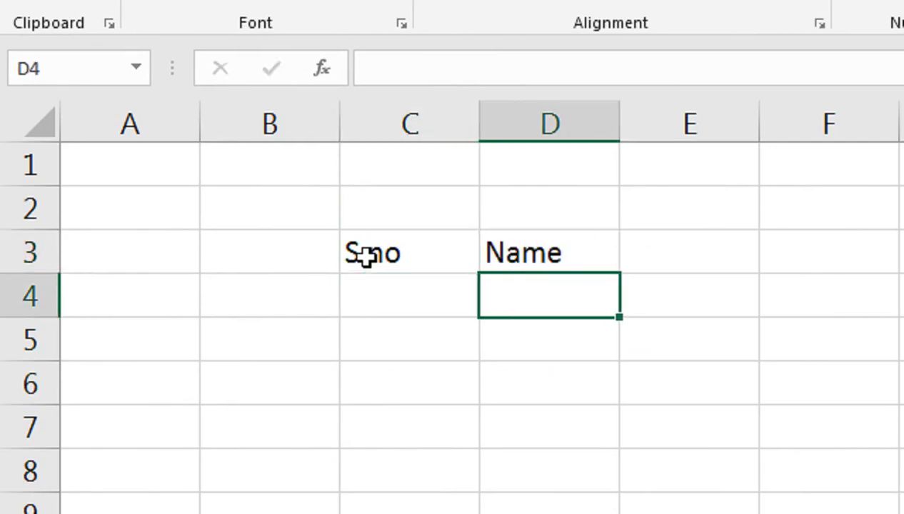
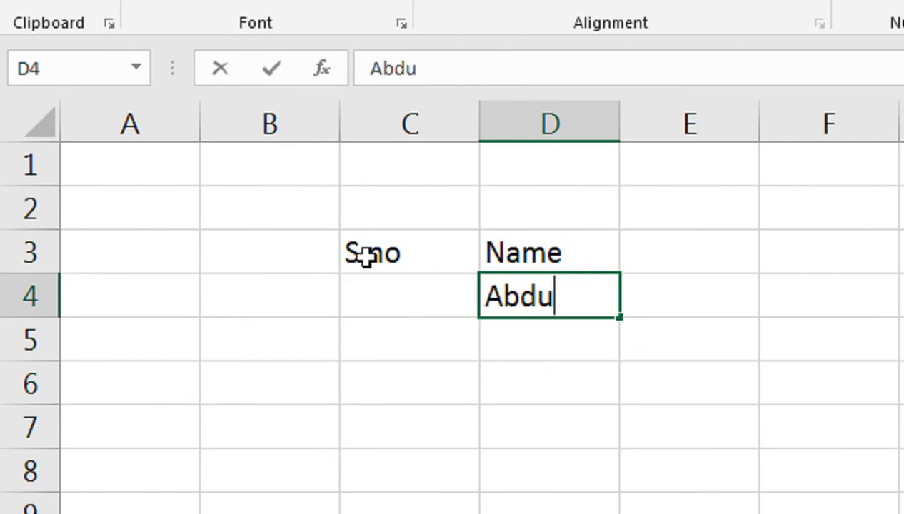
{"action": "key", "text": "Return"}
{"action": "key", "text": "Up"}
{"action": "key", "text": "alt+h"}
{"action": "key", "text": "o"}
{"action": "key", "text": "i"}
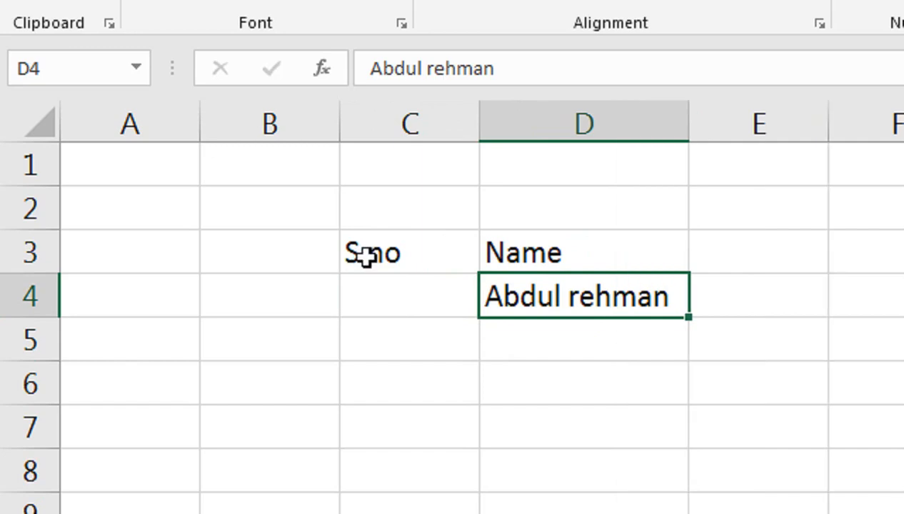
{"action": "key", "text": "Left"}
{"action": "type", "text": "1"}
{"action": "key", "text": "Return"}
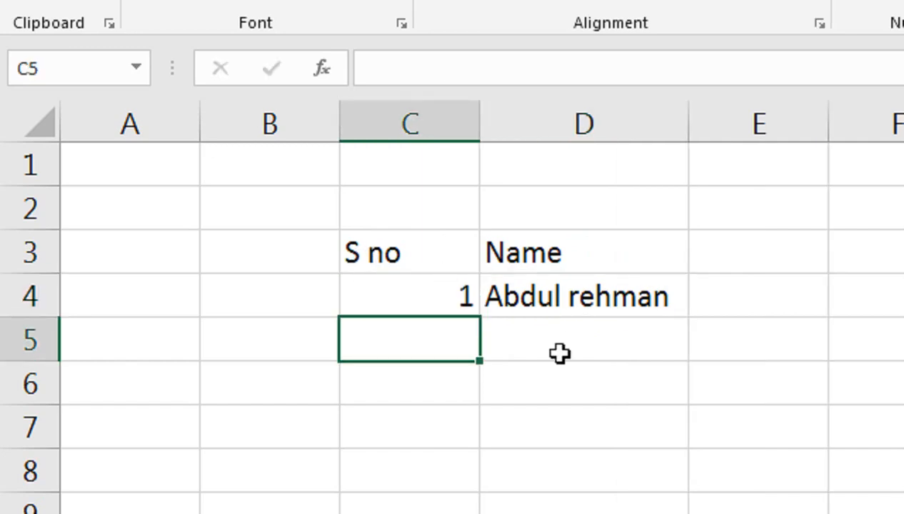
Start an IF formula in cell C5.
{"action": "left_click", "coordinate": [556, 336]}
{"action": "left_click", "coordinate": [453, 296]}
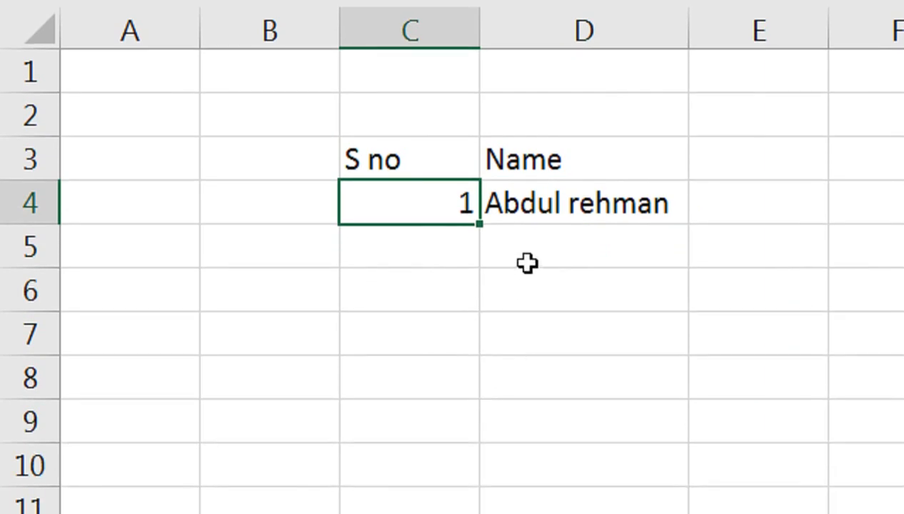
{"action": "left_click", "coordinate": [532, 242]}
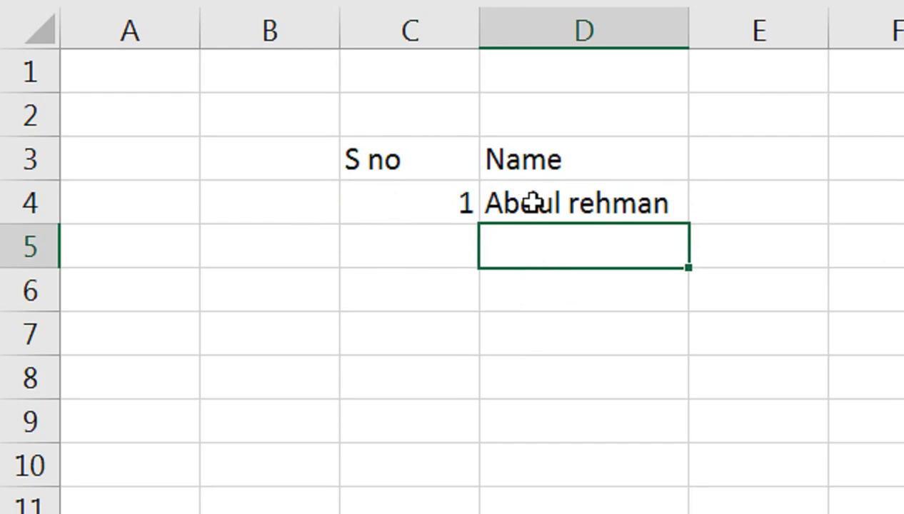
{"action": "left_click", "coordinate": [436, 204]}
{"action": "left_click", "coordinate": [444, 253]}
{"action": "double_click", "coordinate": [444, 253]}
{"action": "type", "text": "=if"}
{"action": "key", "text": "Tab"}
Complete C5 as =IF(D5="","",C4+1) and confirm it.
{"action": "key", "text": "Right"}
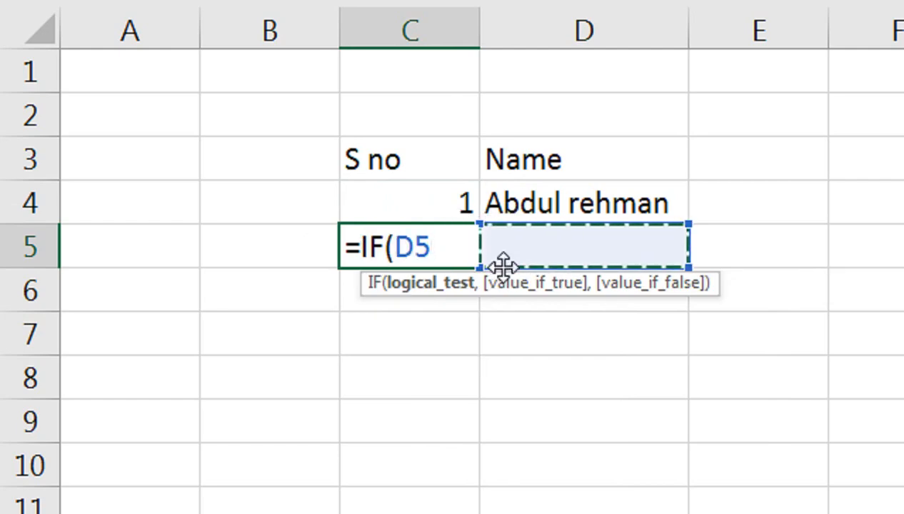
{"action": "type", "text": "="}
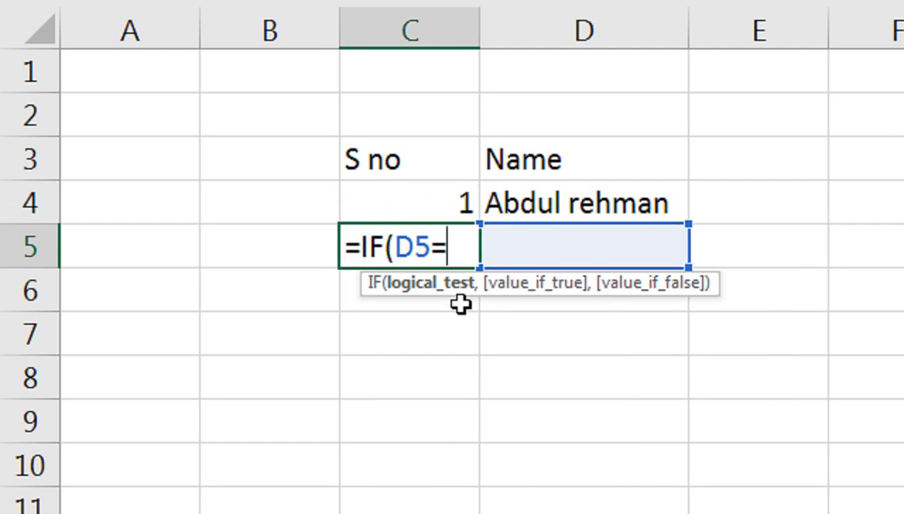
{"action": "type", "text": "\"\"<"}
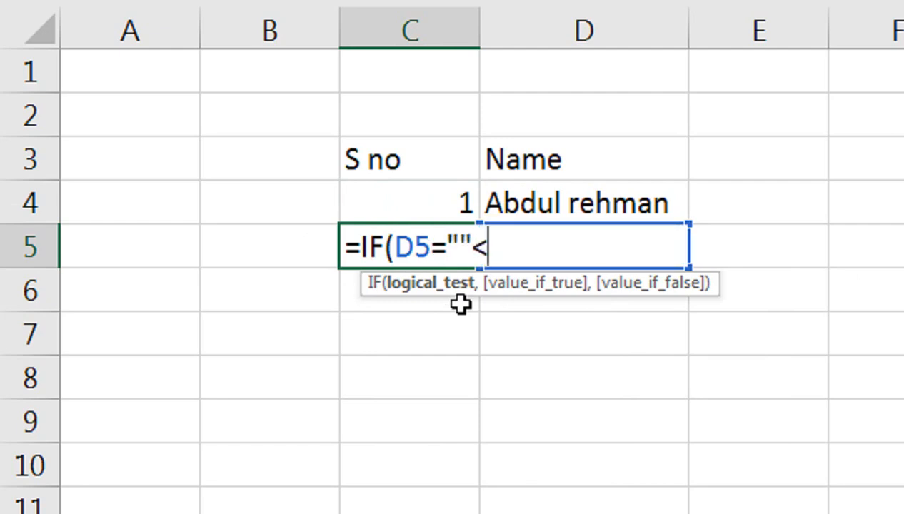
{"action": "key", "text": "BackSpace"}
{"action": "type", "text": ","}
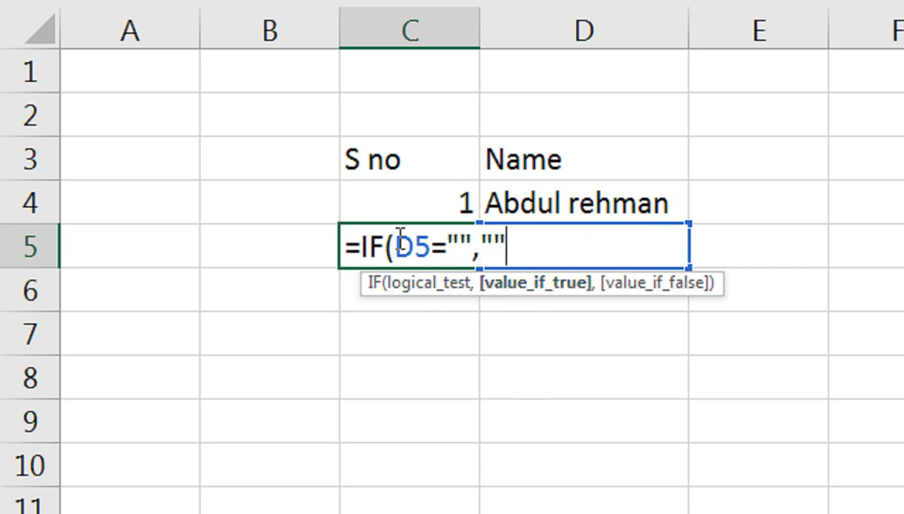
{"action": "type", "text": ","}
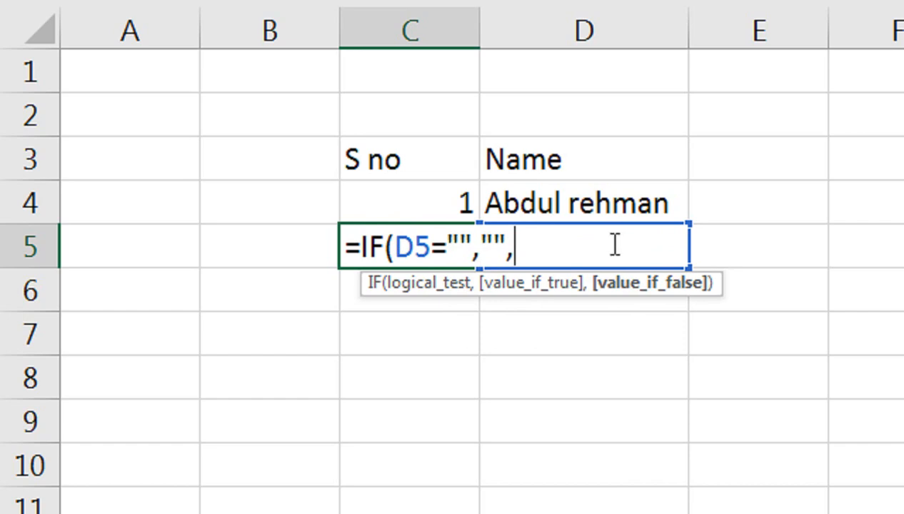
{"action": "left_click", "coordinate": [439, 205]}
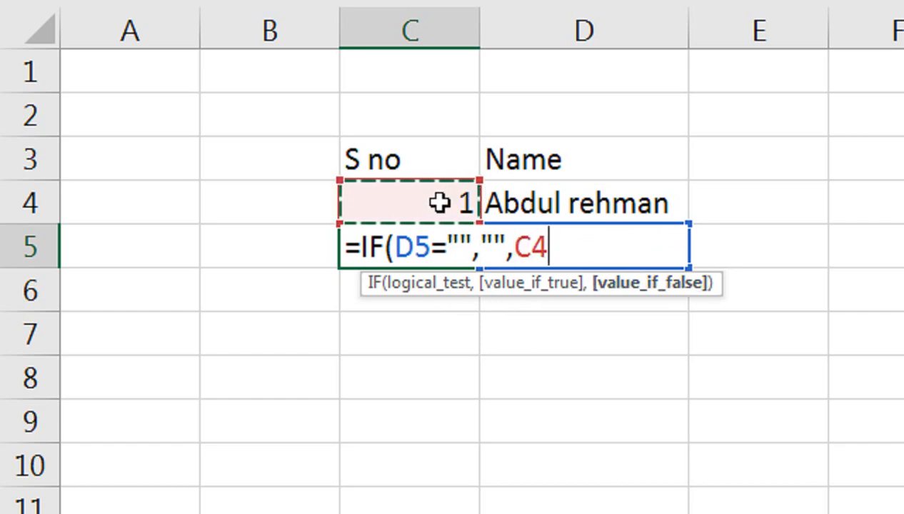
{"action": "type", "text": "+1"}
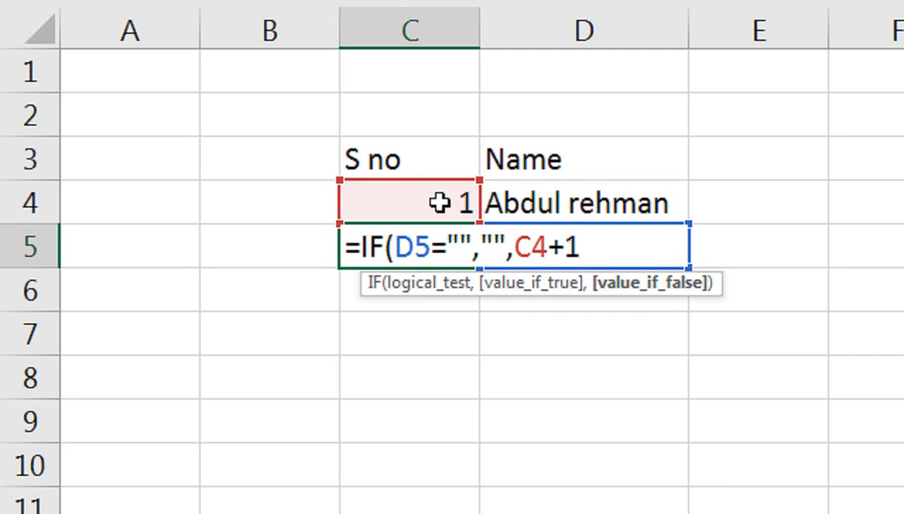
{"action": "type", "text": ")"}
{"action": "key", "text": "Return"}
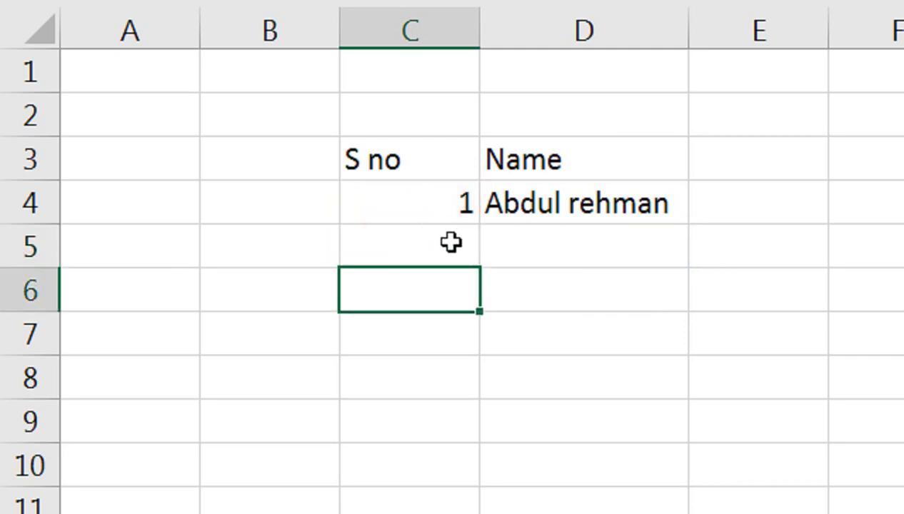
{"action": "double_click", "coordinate": [451, 242]}
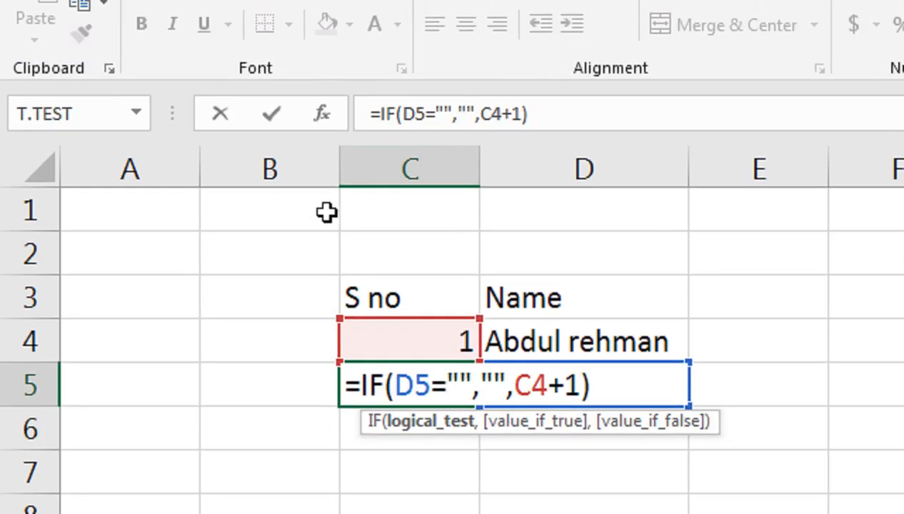
{"action": "key", "text": "Return"}
{"action": "left_click", "coordinate": [473, 379]}
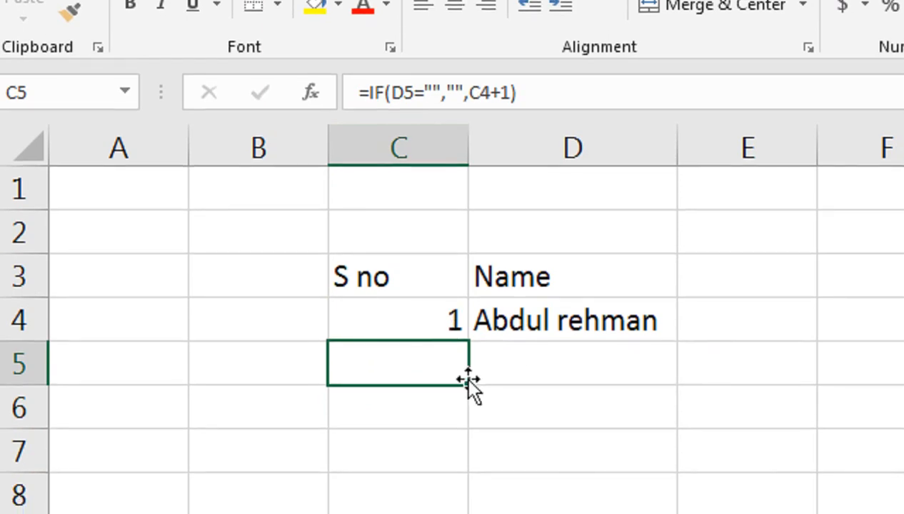
Copy the C5 serial formula down to C14 and enter the next three names in D5:D7.
{"action": "left_click_drag", "start_coordinate": [469, 380], "coordinate": [444, 513]}
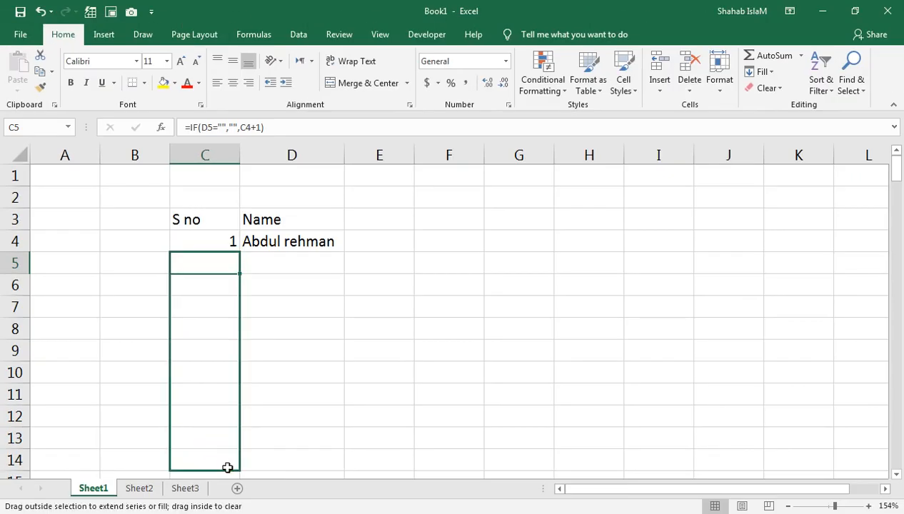
{"action": "left_click_drag", "start_coordinate": [227, 468], "coordinate": [228, 469]}
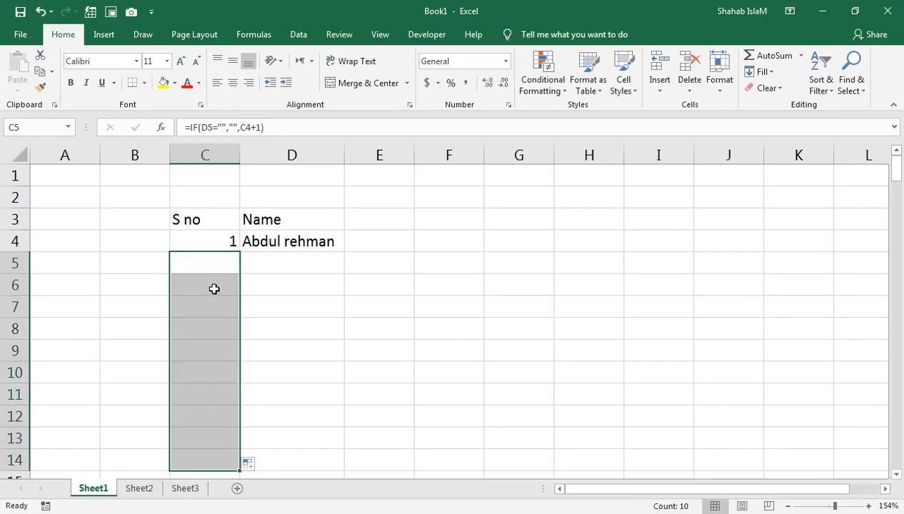
{"action": "left_click", "coordinate": [263, 258]}
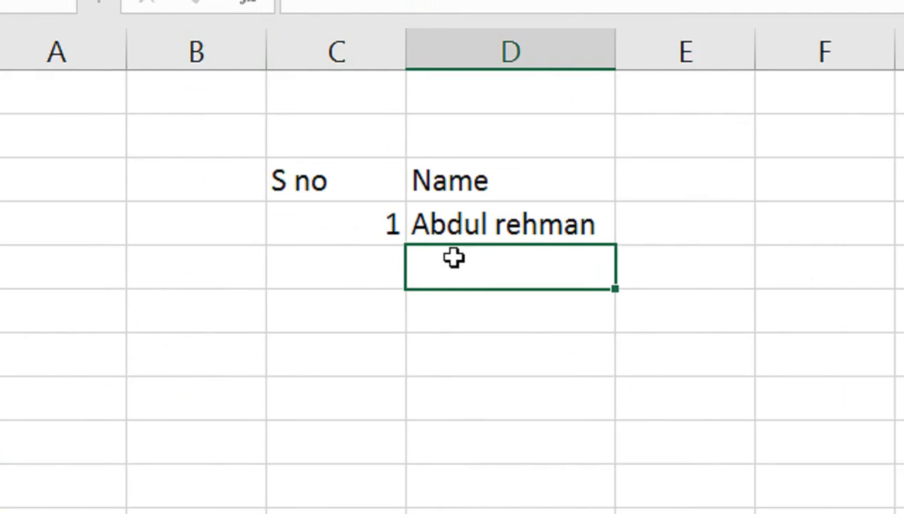
{"action": "type", "text": "aHMED"}
{"action": "key", "text": "Return"}
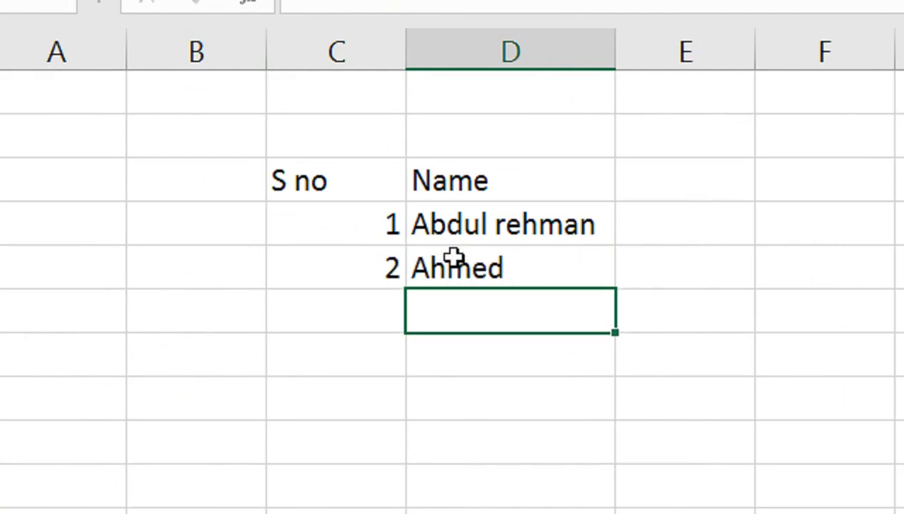
{"action": "type", "text": "Shafiq"}
{"action": "key", "text": "Return"}
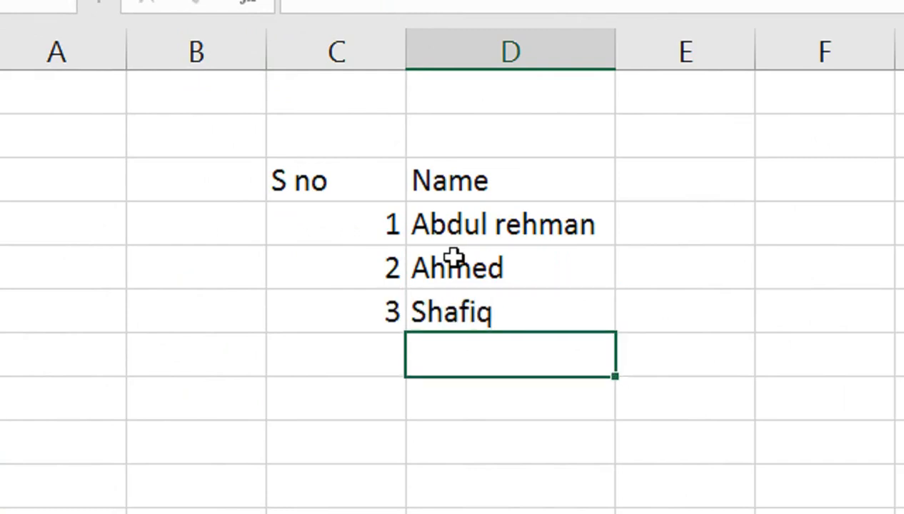
{"action": "type", "text": "Saifi"}
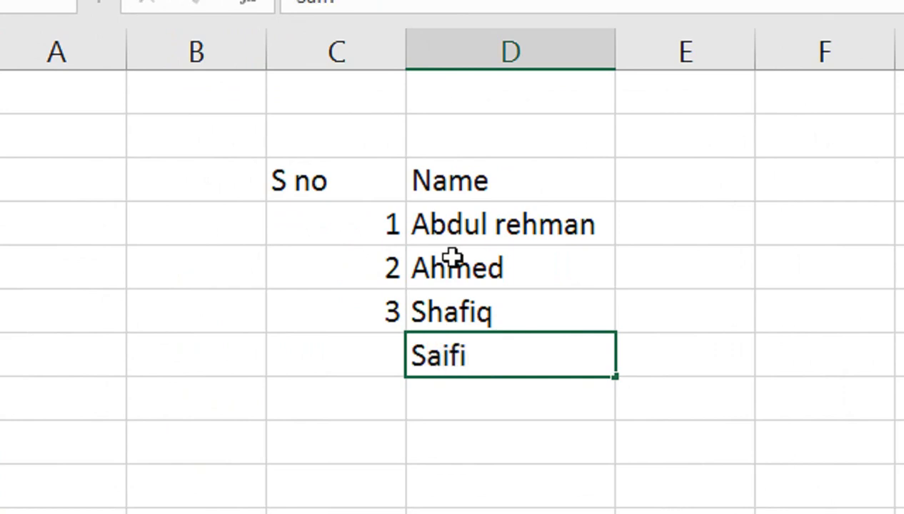
{"action": "key", "text": "Return"}
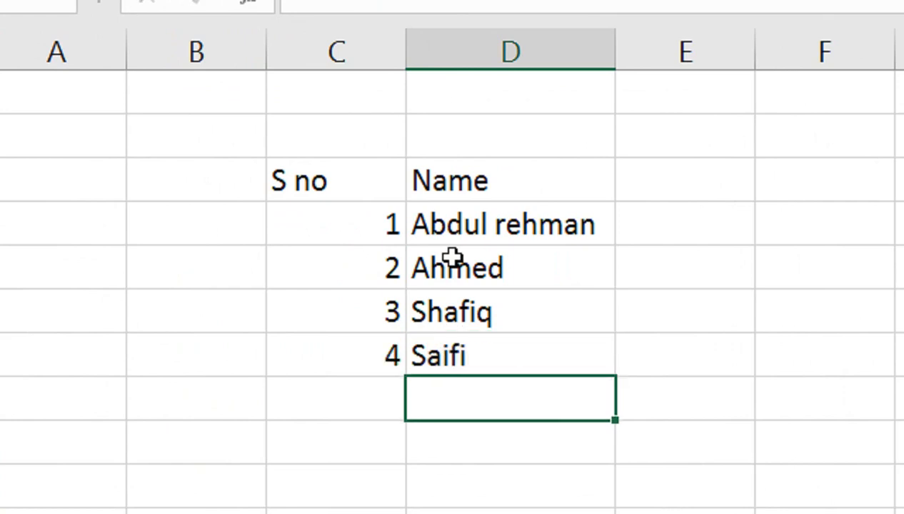
Enter three more names in D8:D10, bringing the serial numbers up to 7.
{"action": "type", "text": "SHamio"}
{"action": "key", "text": "BackSpace"}
{"action": "key", "text": "BackSpace"}
{"action": "key", "text": "BackSpace"}
{"action": "key", "text": "BackSpace"}
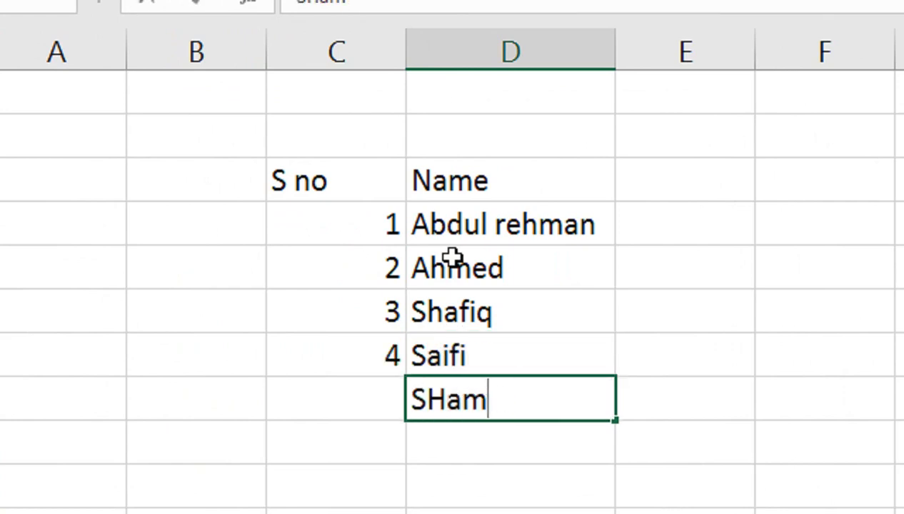
{"action": "key", "text": "BackSpace"}
{"action": "type", "text": "hami"}
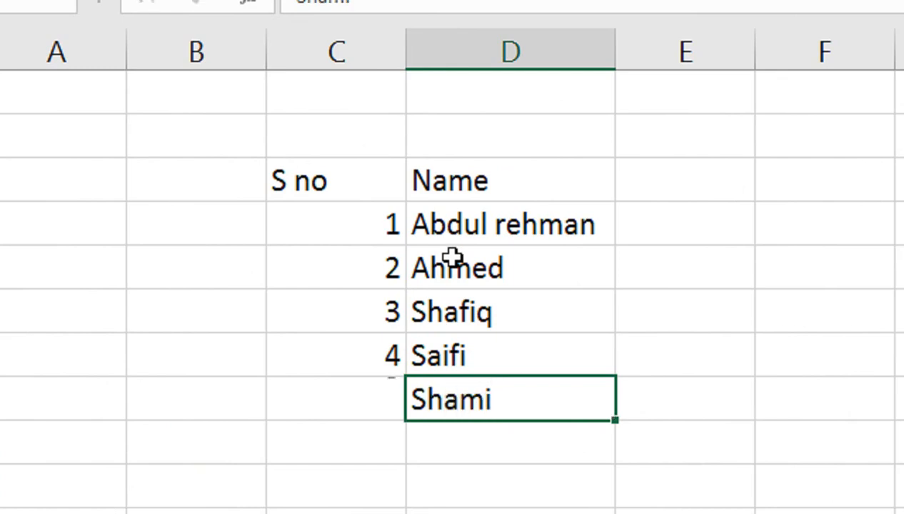
{"action": "key", "text": "Return"}
{"action": "type", "text": "Shahaid"}
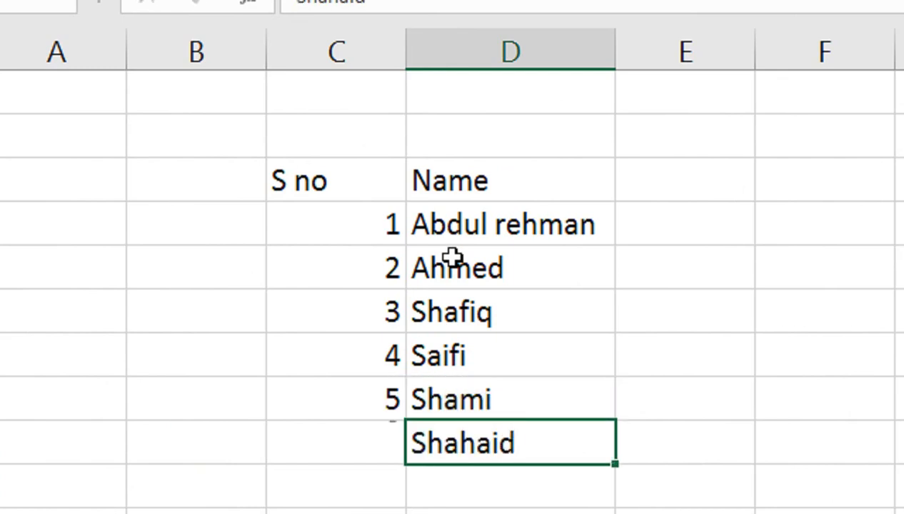
{"action": "key", "text": "Return"}
{"action": "type", "text": "Sajid"}
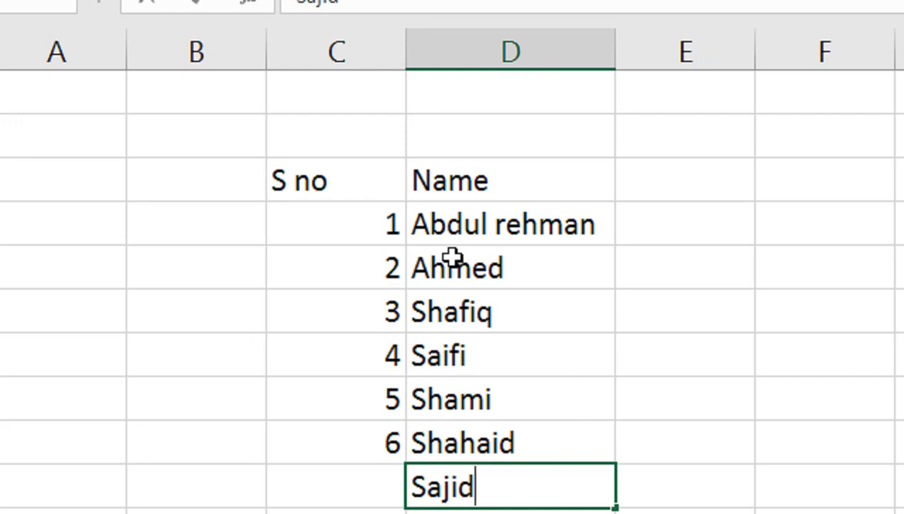
{"action": "key", "text": "Return"}
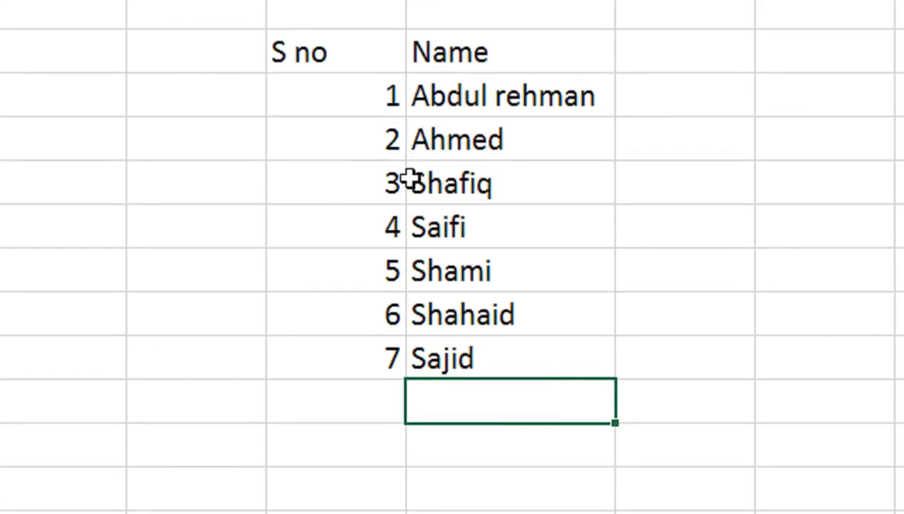
Clear the contents of rows 6–8 while keeping the rows themselves in place.
{"action": "left_click", "coordinate": [335, 140]}
{"action": "key", "text": "F2"}
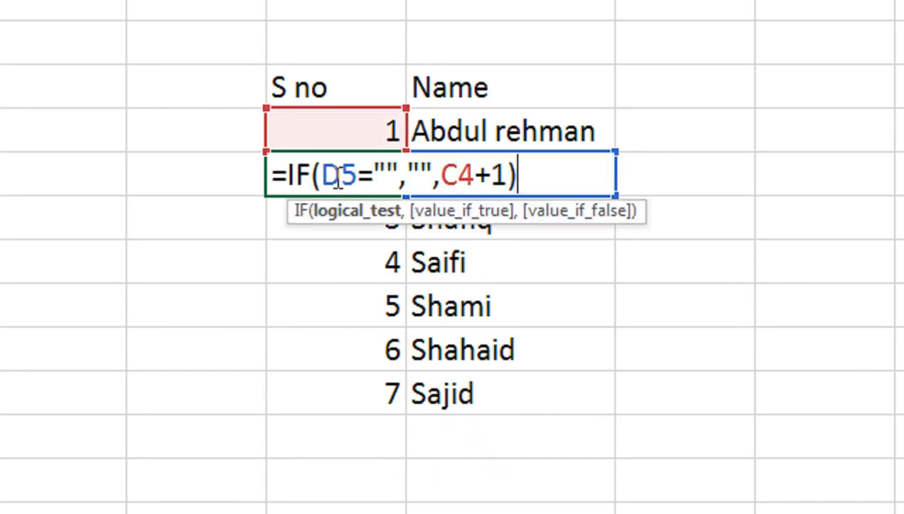
{"action": "key", "text": "Return"}
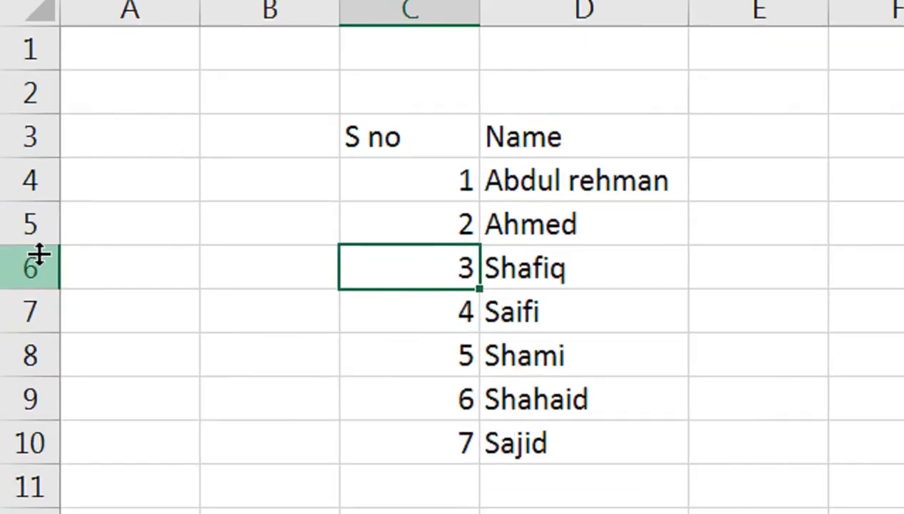
{"action": "left_click_drag", "start_coordinate": [6, 284], "coordinate": [33, 338]}
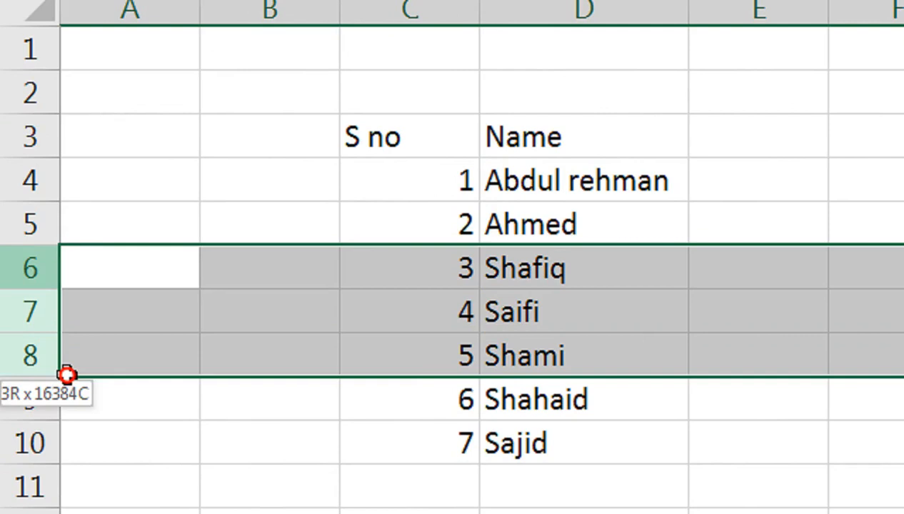
{"action": "left_click_drag", "start_coordinate": [67, 375], "coordinate": [68, 378]}
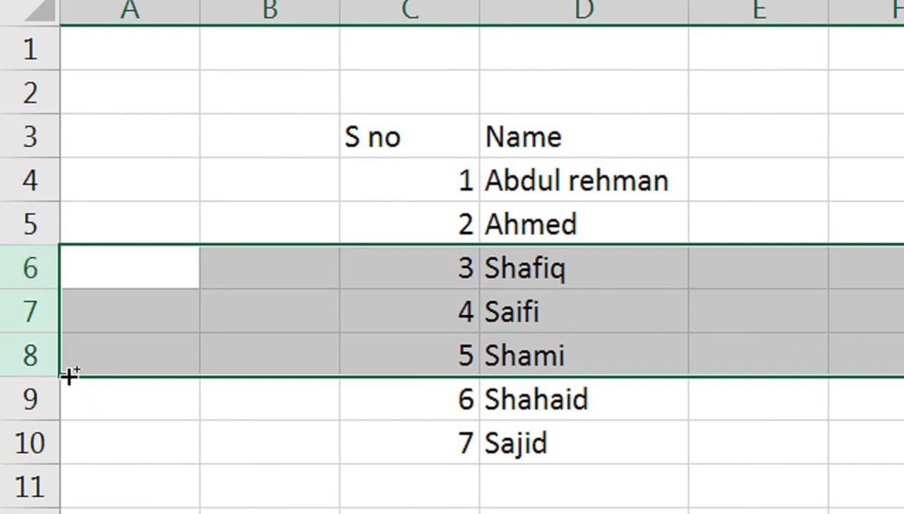
{"action": "key", "text": "ctrl+minus"}
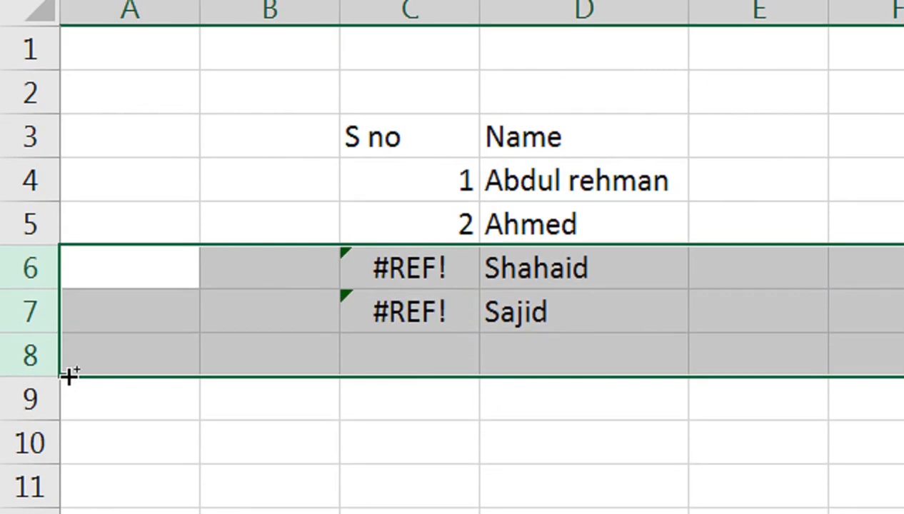
{"action": "key", "text": "ctrl+z"}
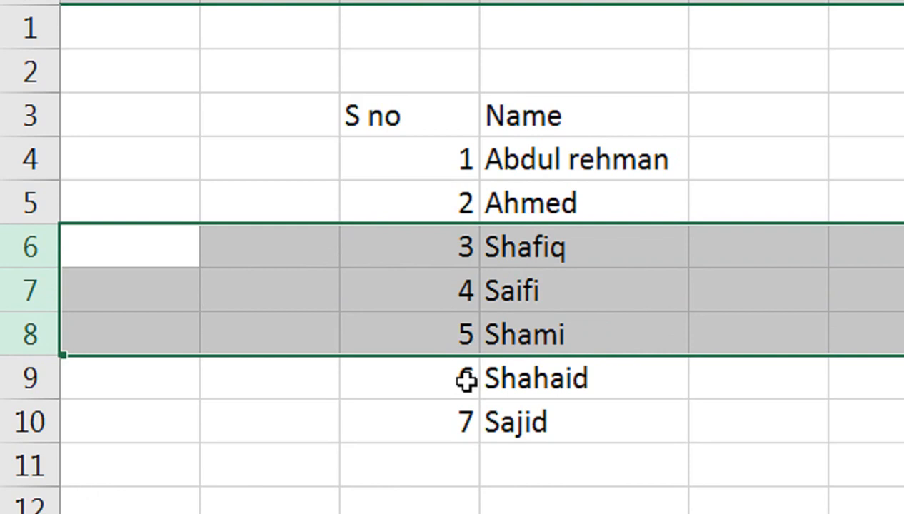
{"action": "key", "text": "Delete"}
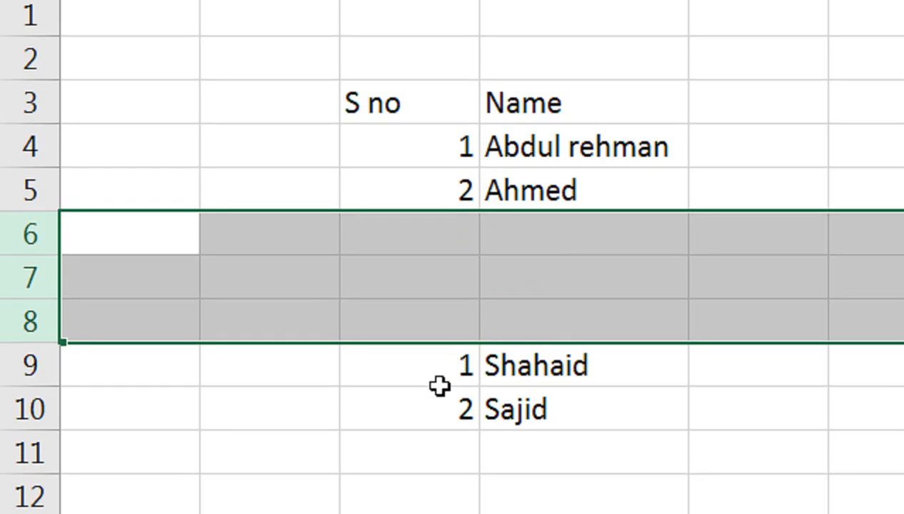
Clear the two leftover name and serial-number entries below the list.
{"action": "left_click", "coordinate": [464, 357]}
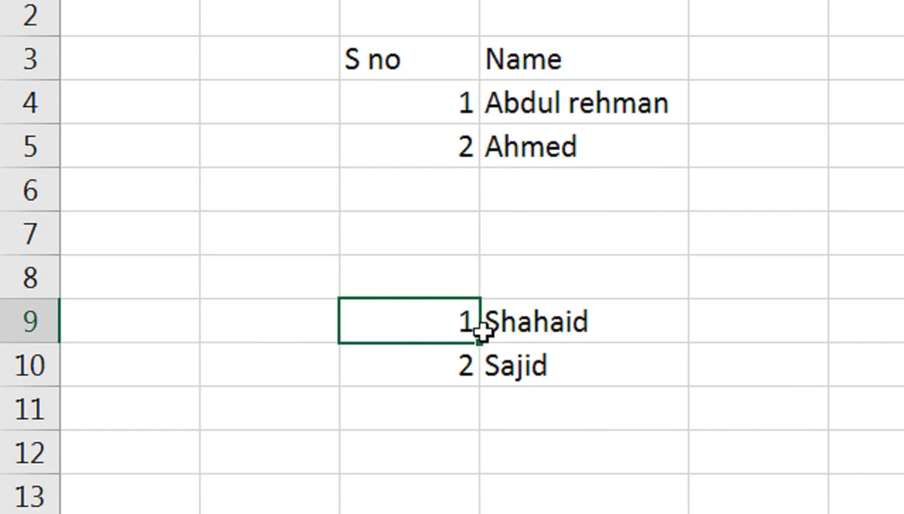
{"action": "left_click", "coordinate": [454, 351]}
{"action": "key", "text": "shift+Right"}
{"action": "key", "text": "shift+Down"}
{"action": "key", "text": "Delete"}
{"action": "key", "text": "Up"}
{"action": "key", "text": "Up"}
{"action": "key", "text": "Up"}
{"action": "key", "text": "Up"}
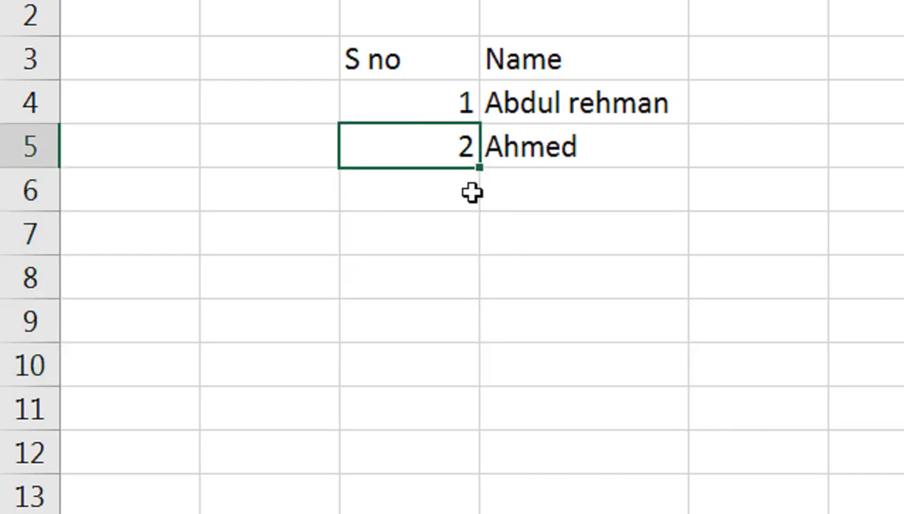
Rewrite C5's serial formula as =IF(D5="","",MAX($C$4:C4)+1), still showing 2.
{"action": "key", "text": "F2"}
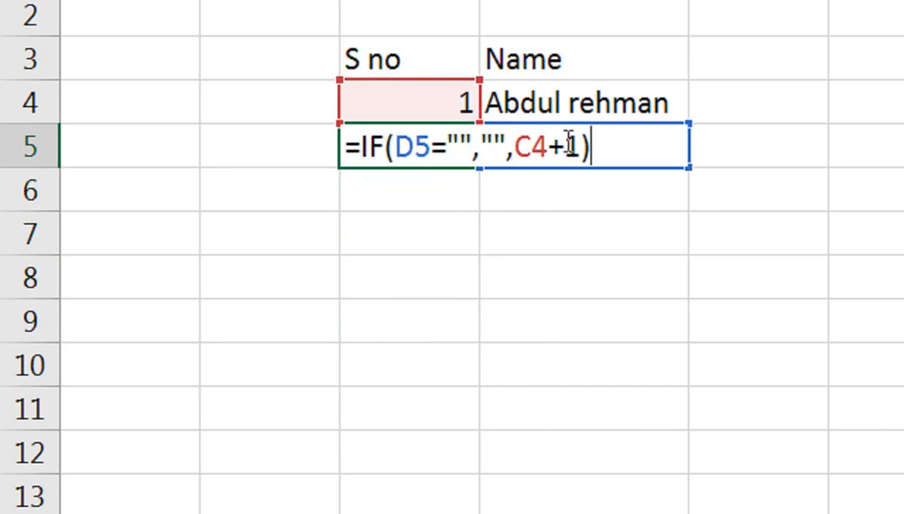
{"action": "left_click_drag", "start_coordinate": [566, 146], "coordinate": [518, 147]}
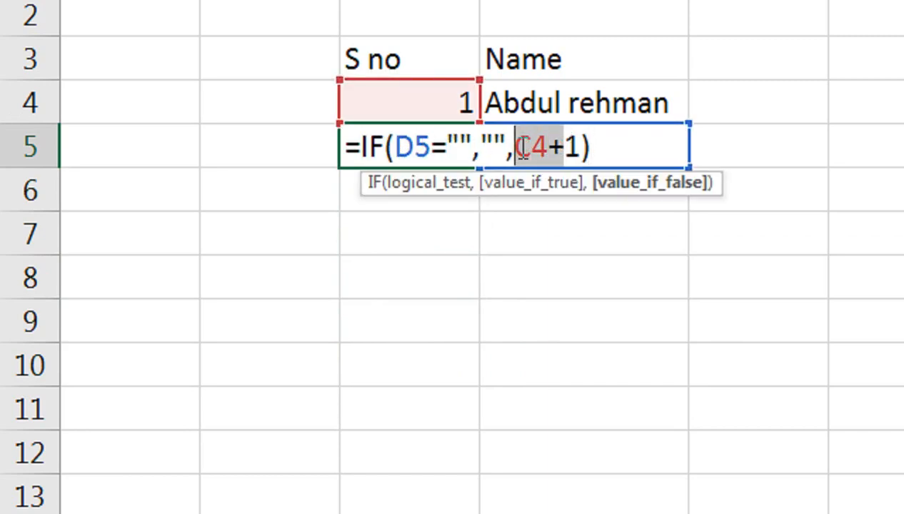
{"action": "type", "text": "ma"}
{"action": "type", "text": "x"}
{"action": "key", "text": "Tab"}
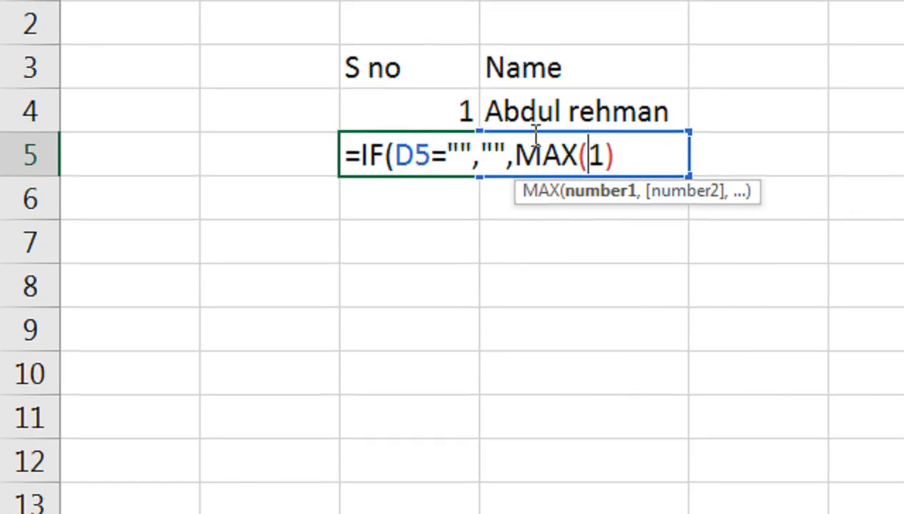
{"action": "left_click", "coordinate": [444, 127]}
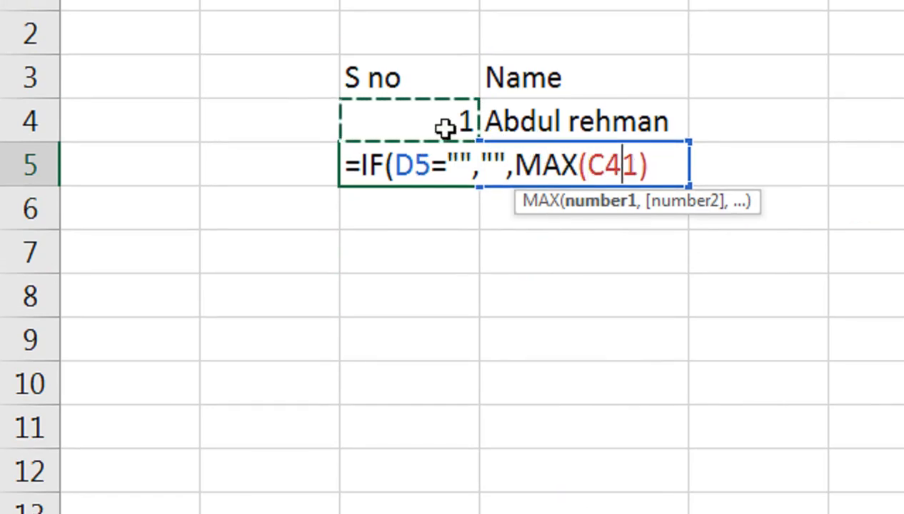
{"action": "type", "text": ":C4"}
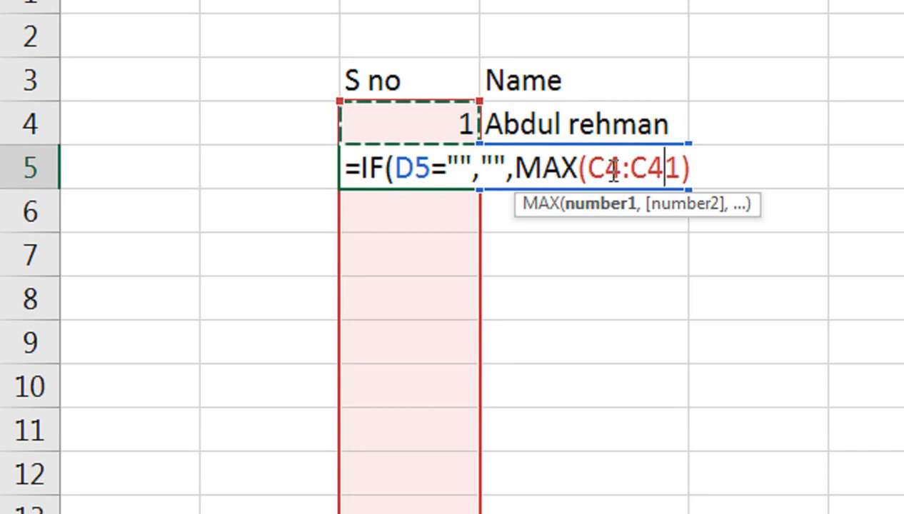
{"action": "left_click_drag", "start_coordinate": [669, 165], "coordinate": [679, 160]}
{"action": "key", "text": "BackSpace"}
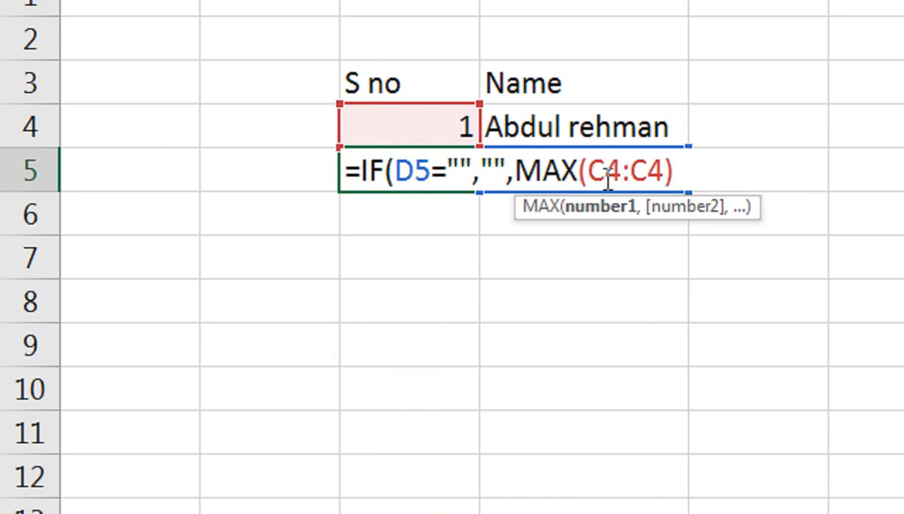
{"action": "key", "text": "F4"}
{"action": "left_click", "coordinate": [718, 172]}
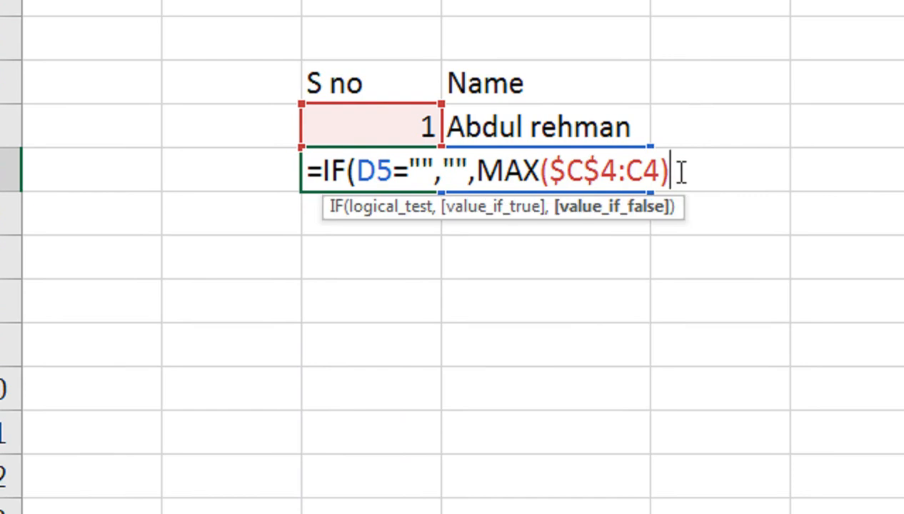
{"action": "type", "text": "+1"}
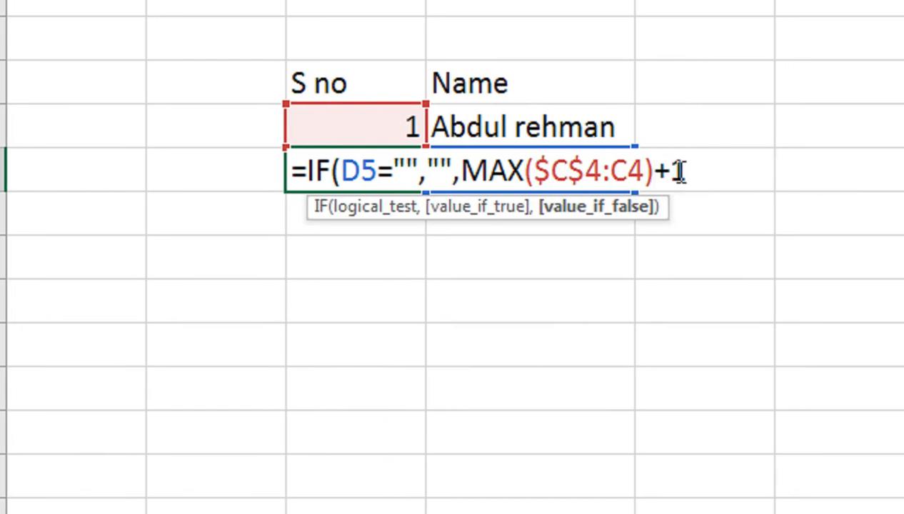
{"action": "type", "text": ")"}
{"action": "key", "text": "Return"}
{"action": "left_click", "coordinate": [405, 187]}
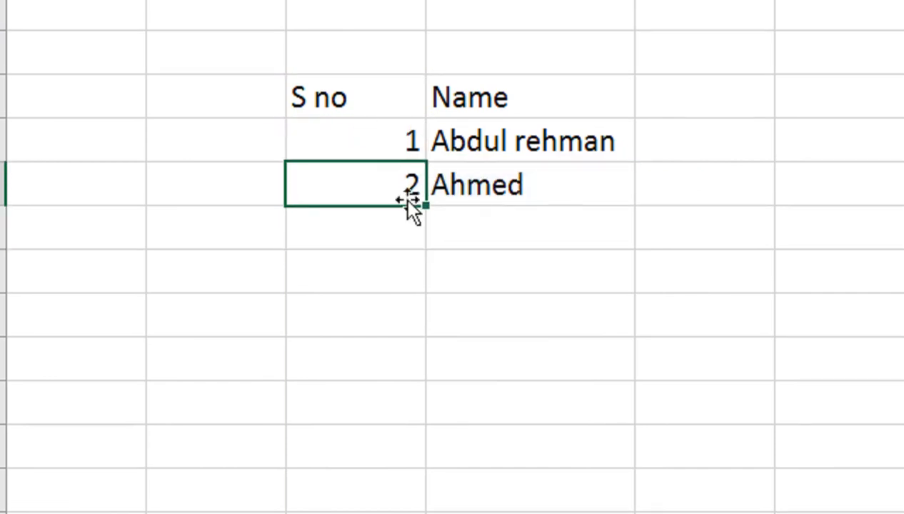
Fill the serial formula down and add three new names, numbered 3–5 automatically.
{"action": "left_click_drag", "start_coordinate": [426, 209], "coordinate": [454, 379]}
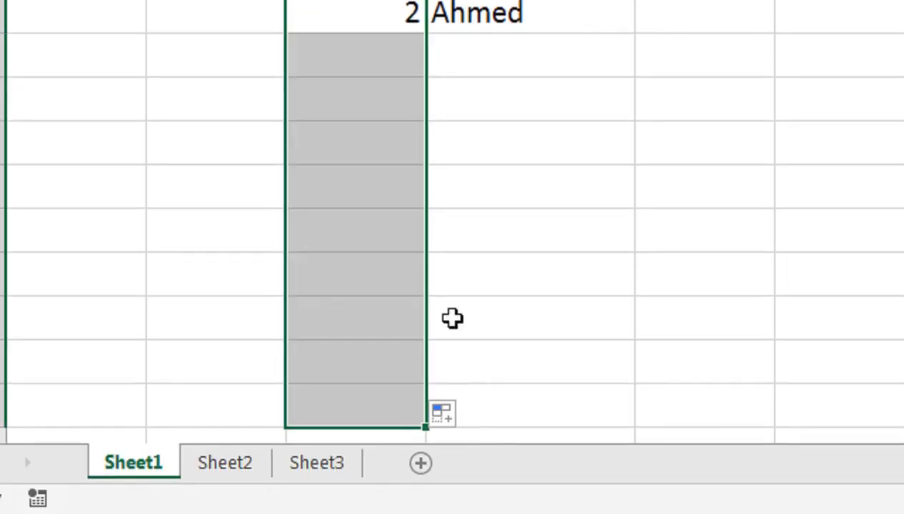
{"action": "left_click", "coordinate": [481, 220]}
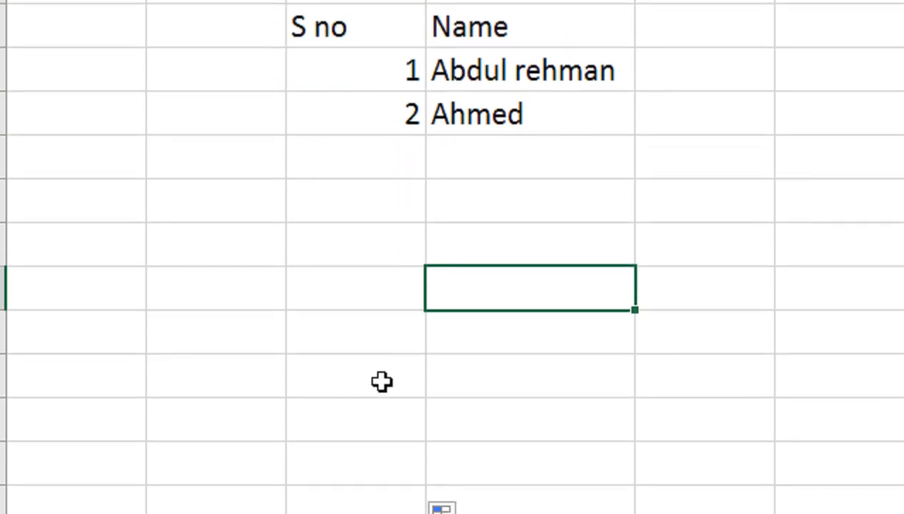
{"action": "type", "text": "asad"}
{"action": "key", "text": "Return"}
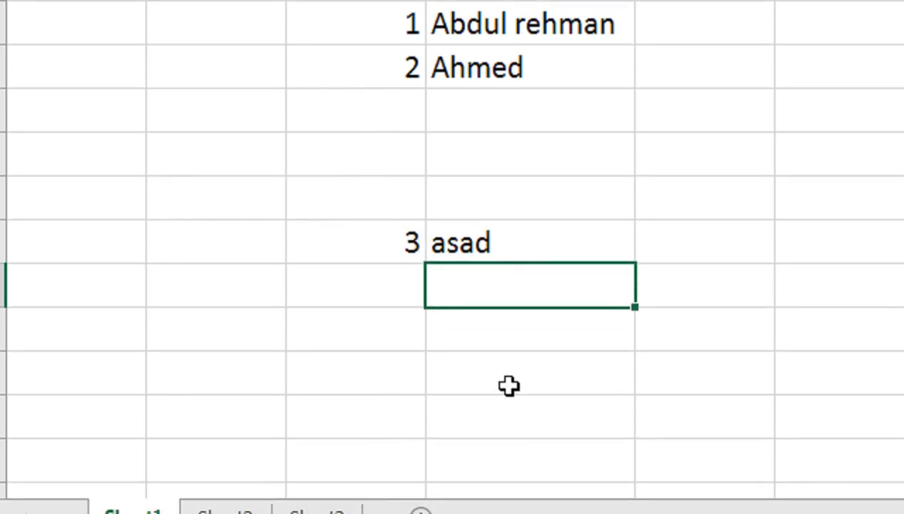
{"action": "type", "text": "rehan"}
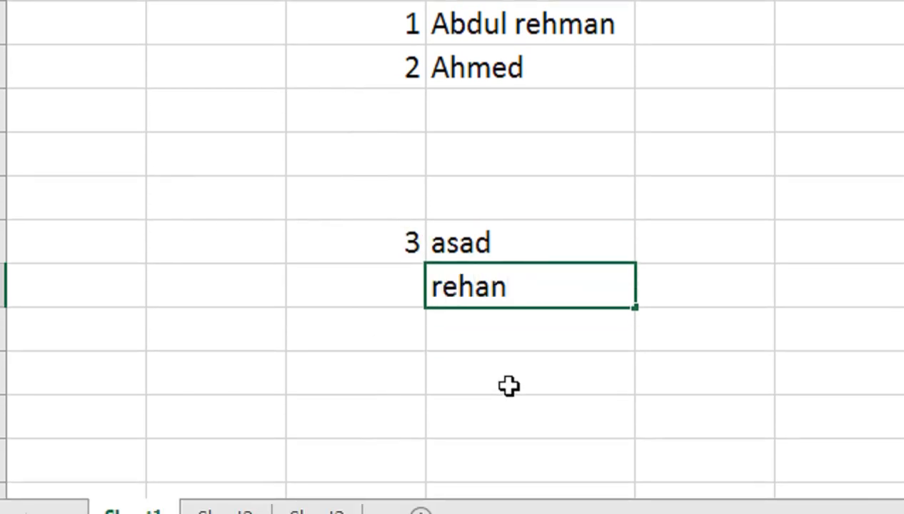
{"action": "key", "text": "Return"}
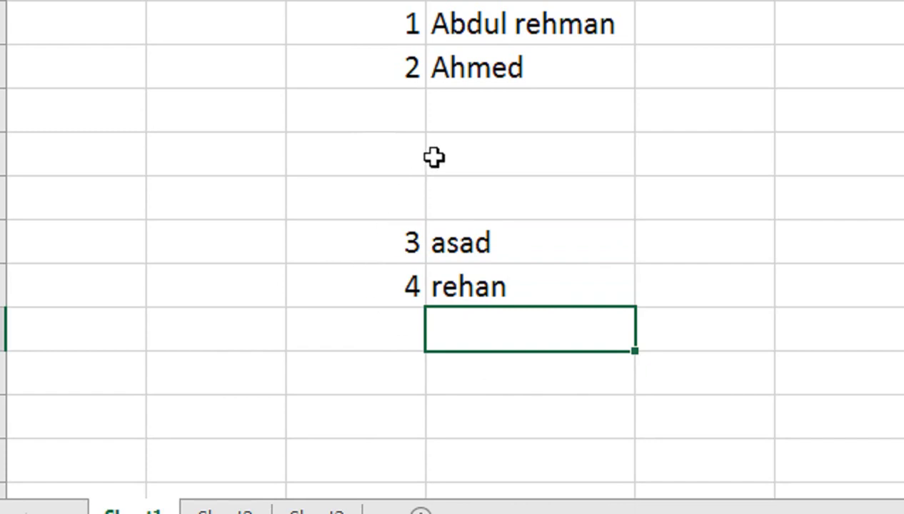
{"action": "left_click", "coordinate": [455, 143]}
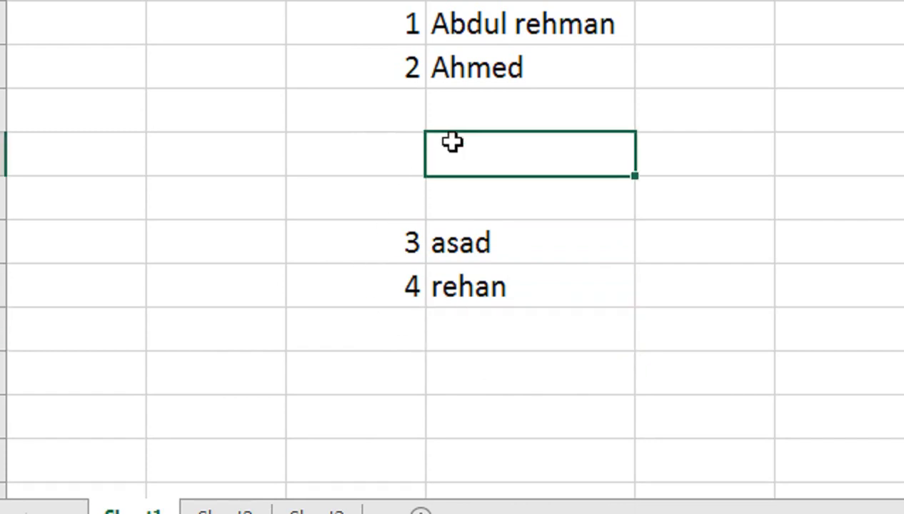
{"action": "type", "text": "Imar"}
{"action": "key", "text": "BackSpace"}
{"action": "key", "text": "BackSpace"}
{"action": "type", "text": "ran"}
{"action": "key", "text": "Return"}
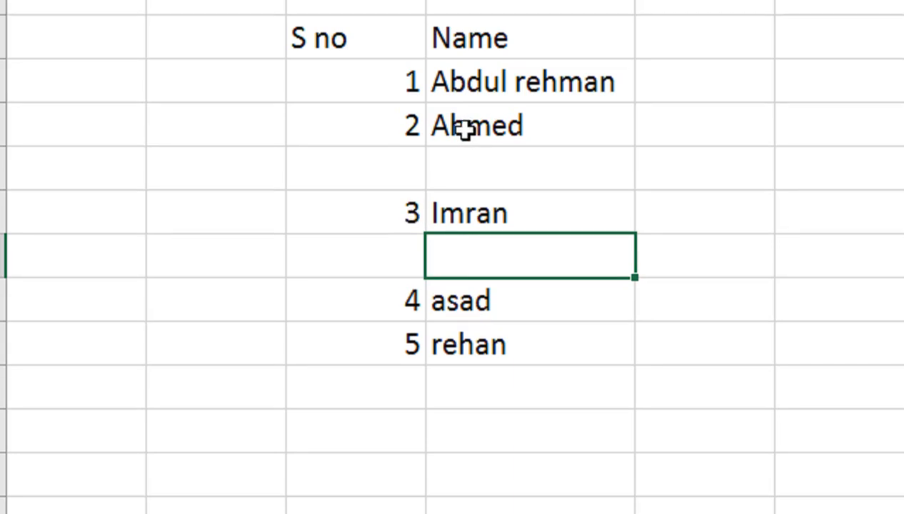
Rename the S no header to ID.
{"action": "key", "text": "Up"}
{"action": "key", "text": "Up"}
{"action": "key", "text": "Up"}
{"action": "key", "text": "Up"}
{"action": "key", "text": "Up"}
{"action": "key", "text": "Left"}
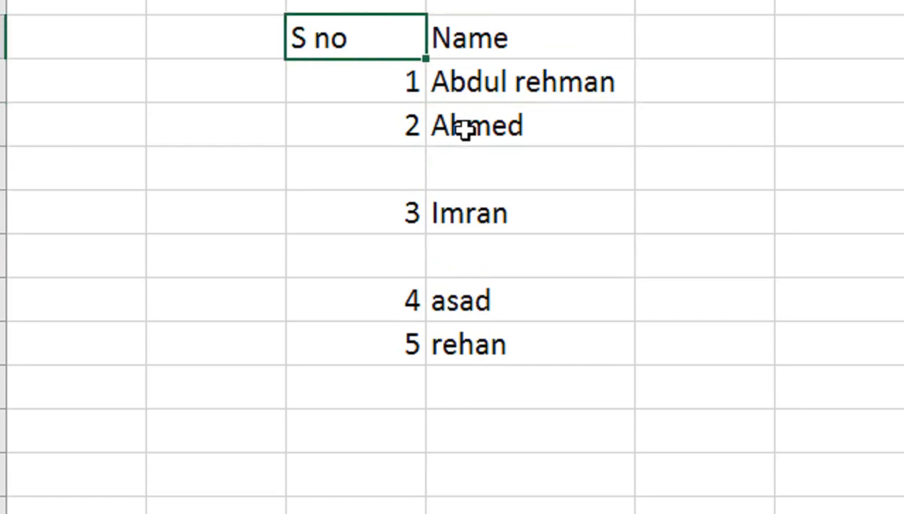
{"action": "type", "text": "ID"}
{"action": "key", "text": "Return"}
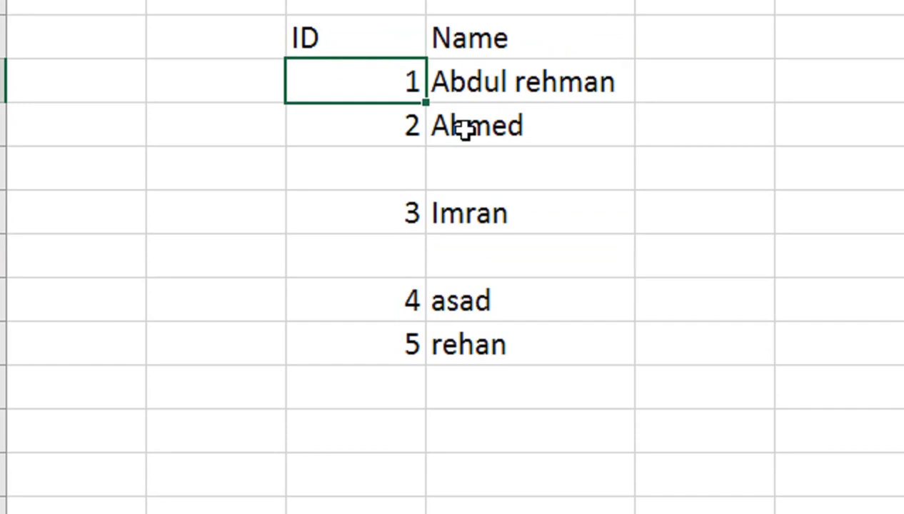
Extend the ID numbers down to 9 and retype the first name in D4.
{"action": "left_click_drag", "start_coordinate": [426, 129], "coordinate": [478, 475]}
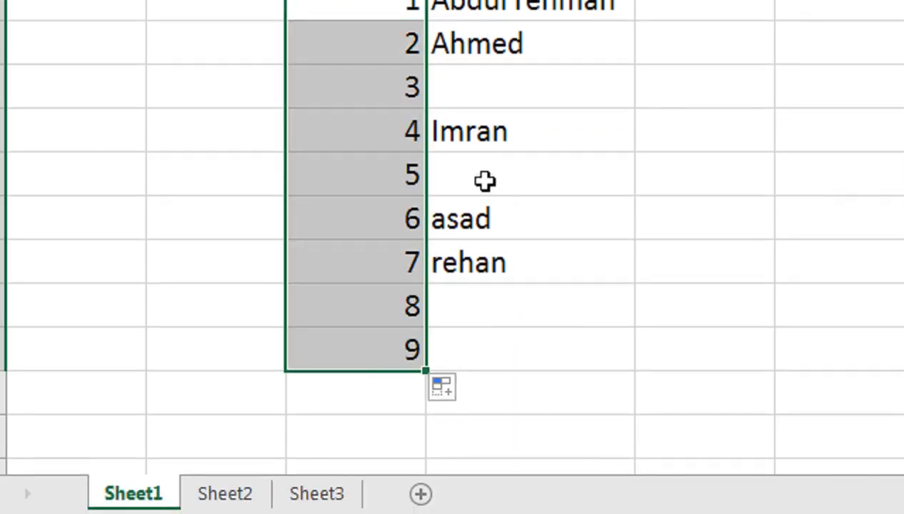
{"action": "double_click", "coordinate": [373, 43]}
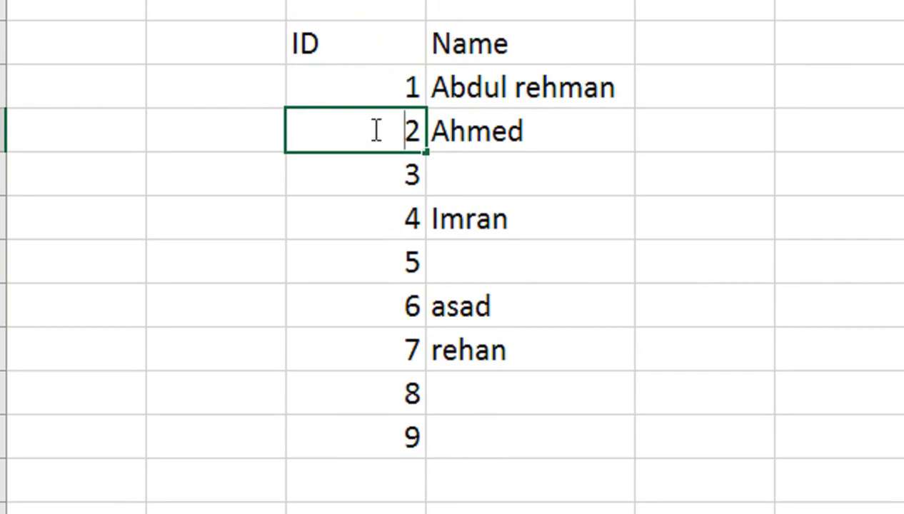
{"action": "key", "text": "Return"}
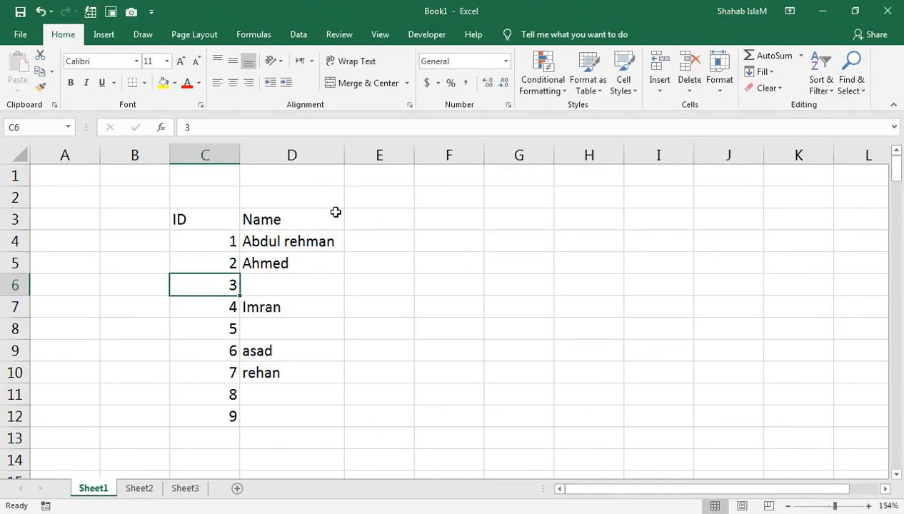
{"action": "left_click", "coordinate": [320, 215]}
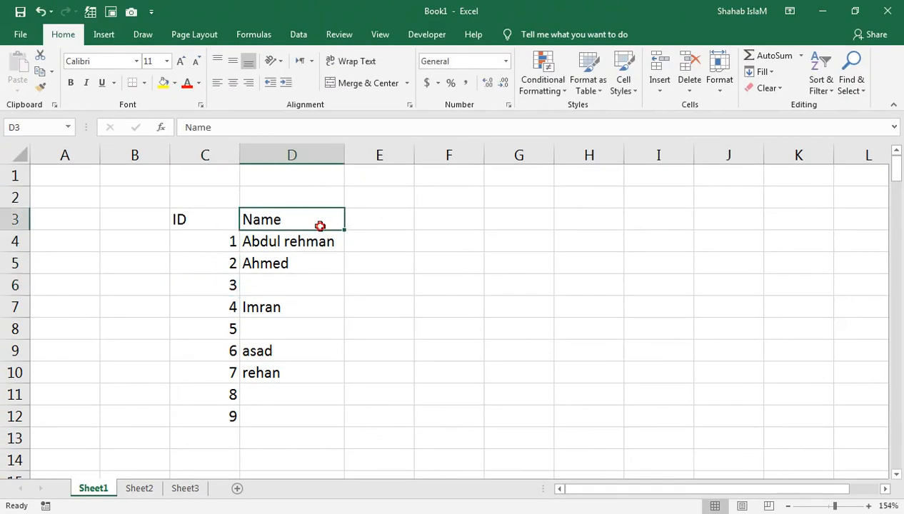
{"action": "left_click_drag", "start_coordinate": [320, 222], "coordinate": [313, 242]}
{"action": "left_click", "coordinate": [306, 241]}
{"action": "type", "text": "Farahn"}
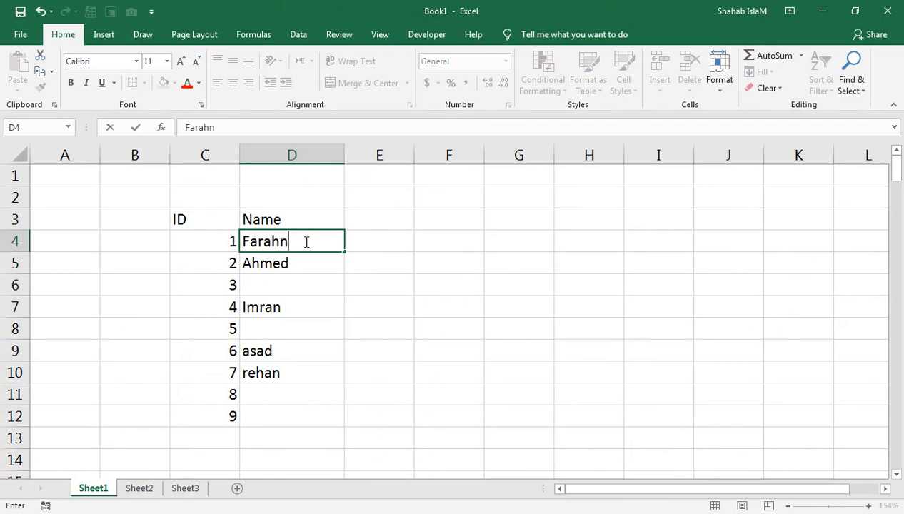
{"action": "key", "text": "Return"}
Correct D4's spelling and fill D5:D12 with a series of different names.
{"action": "left_click", "coordinate": [303, 240]}
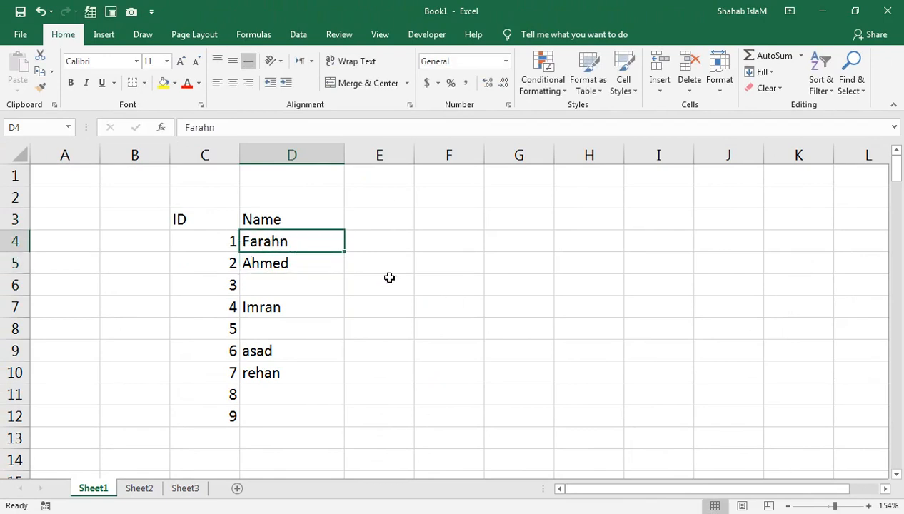
{"action": "left_click_drag", "start_coordinate": [345, 252], "coordinate": [335, 429]}
{"action": "left_click", "coordinate": [294, 249]}
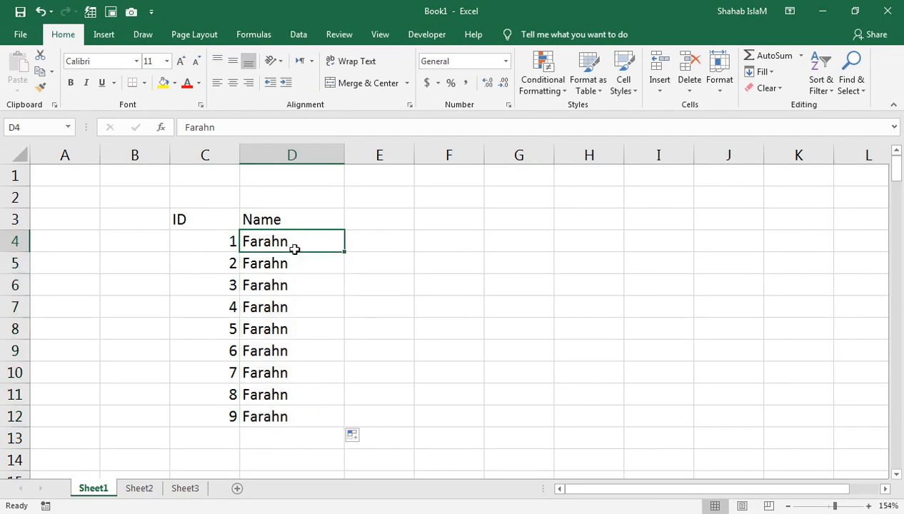
{"action": "double_click", "coordinate": [295, 248]}
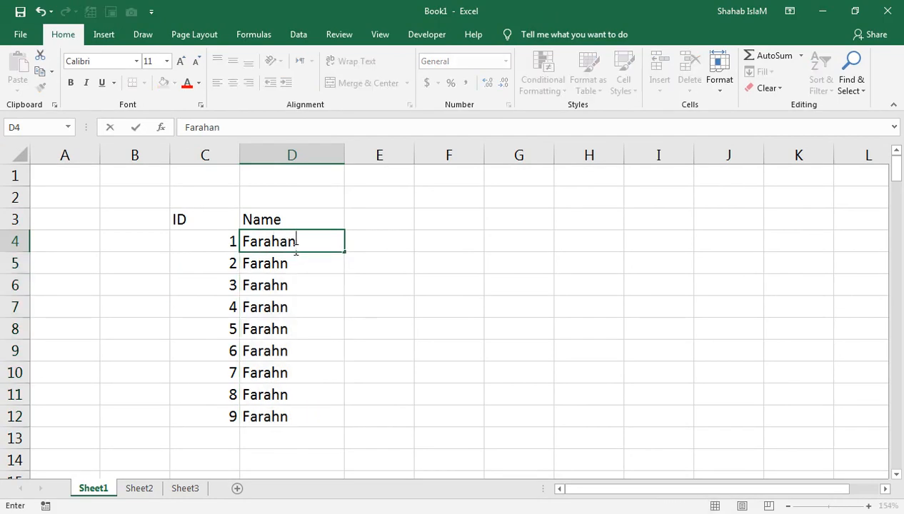
{"action": "key", "text": "Return"}
{"action": "left_click", "coordinate": [323, 237]}
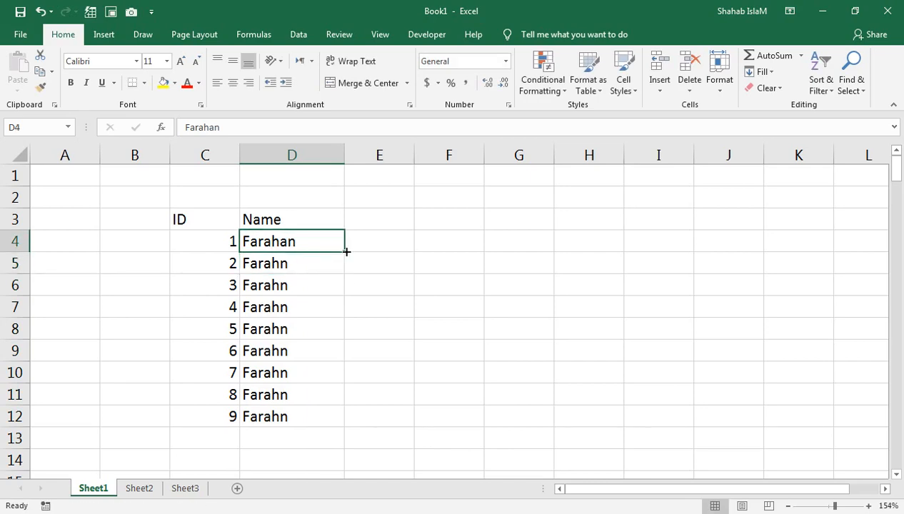
{"action": "double_click", "coordinate": [345, 251]}
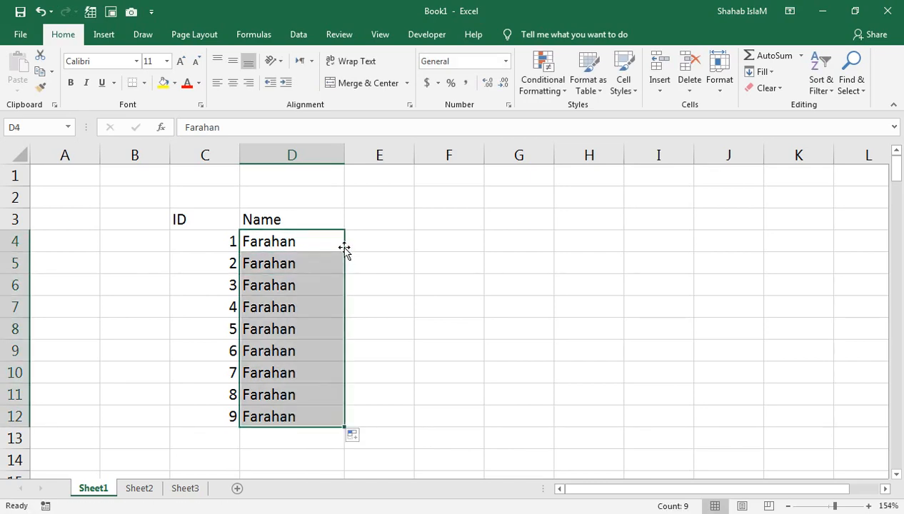
{"action": "key", "text": "ctrl+z"}
{"action": "key", "text": "ctrl+z"}
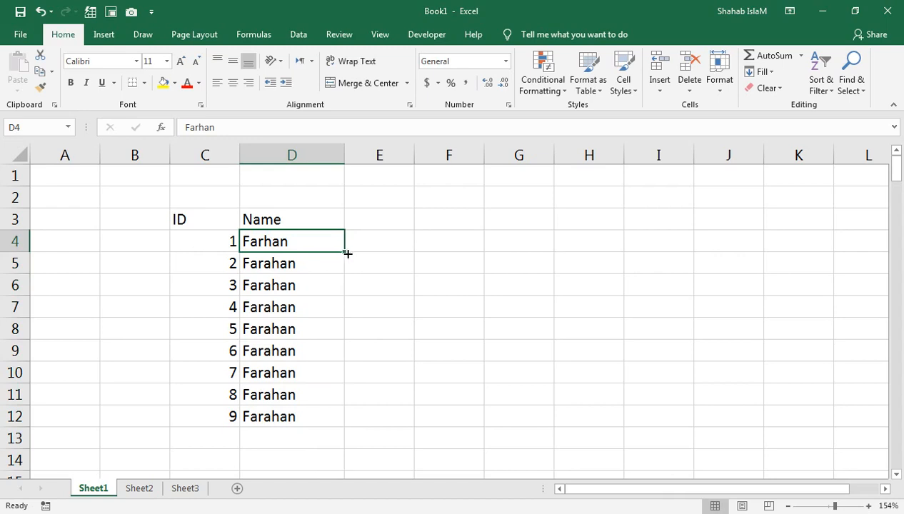
{"action": "double_click", "coordinate": [344, 254]}
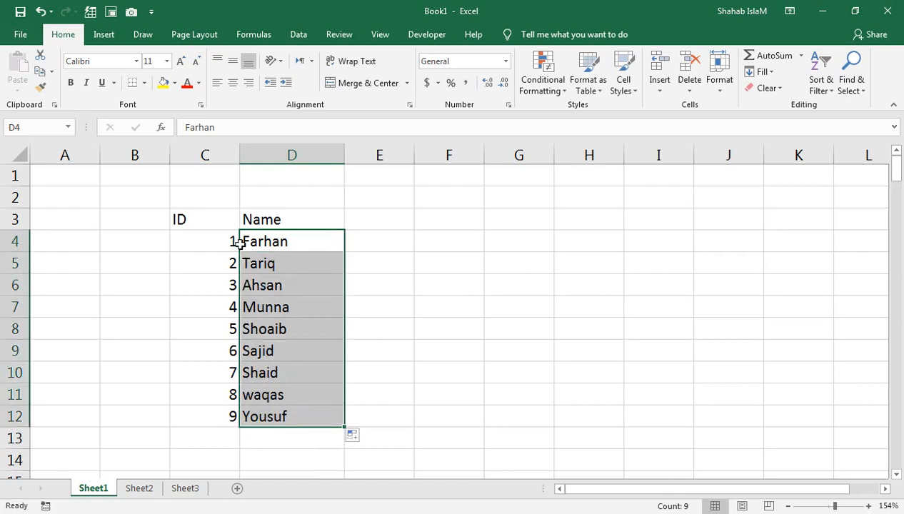
Centre-align the ID column.
{"action": "left_click", "coordinate": [204, 152]}
{"action": "left_click", "coordinate": [233, 83]}
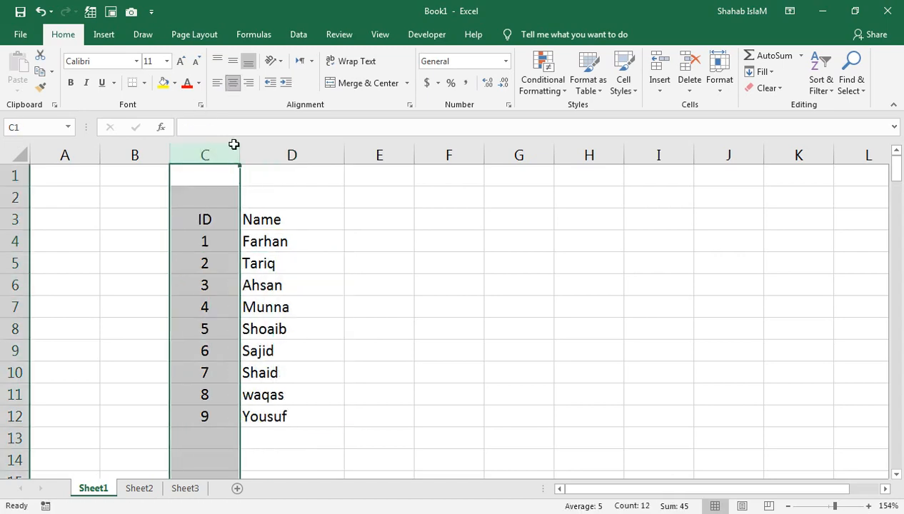
{"action": "left_click", "coordinate": [152, 223]}
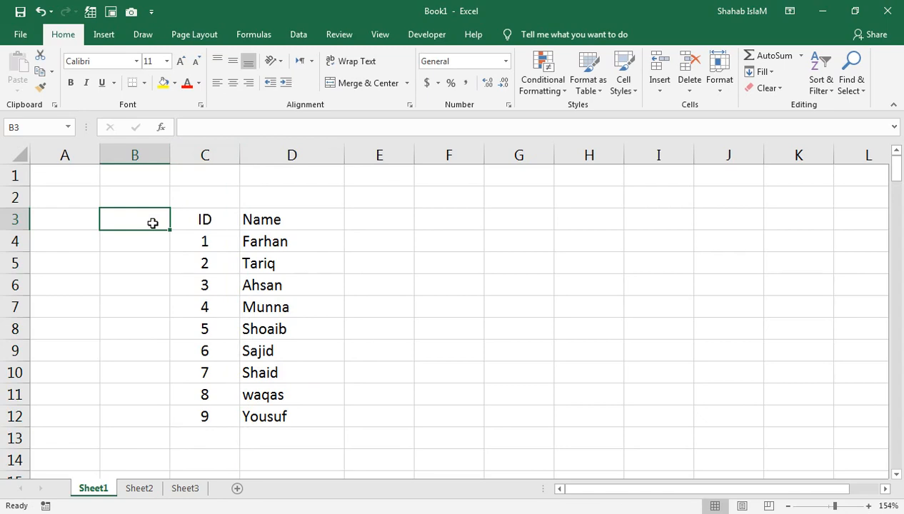
{"action": "left_click", "coordinate": [240, 238]}
{"action": "left_click", "coordinate": [207, 236]}
{"action": "left_click", "coordinate": [270, 240]}
Set row 9 to ID 1 with the same name as D4, duplicating the first entry.
{"action": "left_click", "coordinate": [223, 349]}
{"action": "type", "text": "1"}
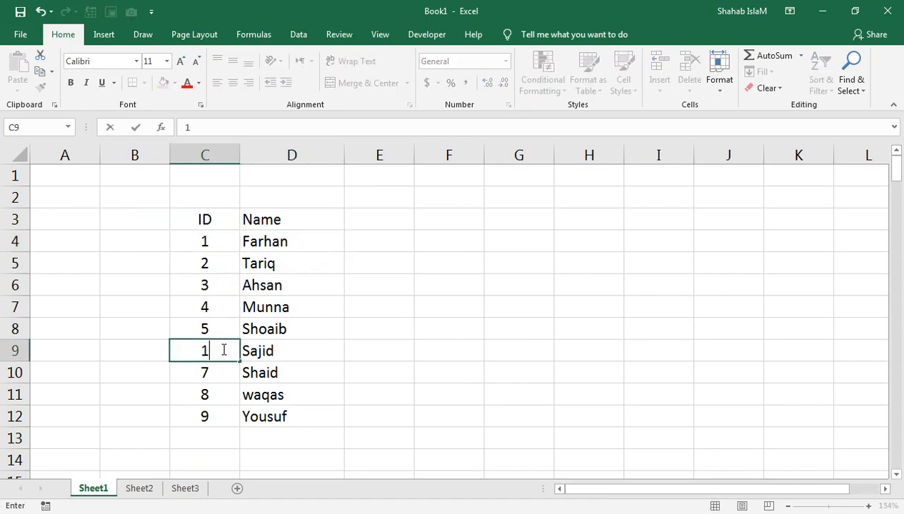
{"action": "type", "text": " Farhan"}
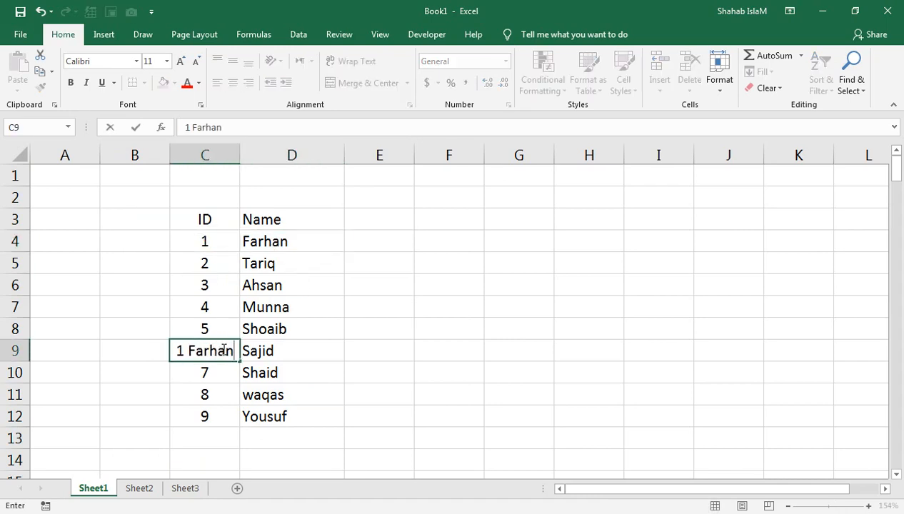
{"action": "key", "text": "BackSpace"}
{"action": "key", "text": "BackSpace"}
{"action": "key", "text": "BackSpace"}
{"action": "key", "text": "BackSpace"}
{"action": "key", "text": "BackSpace"}
{"action": "key", "text": "BackSpace"}
{"action": "key", "text": "BackSpace"}
{"action": "key", "text": "Tab"}
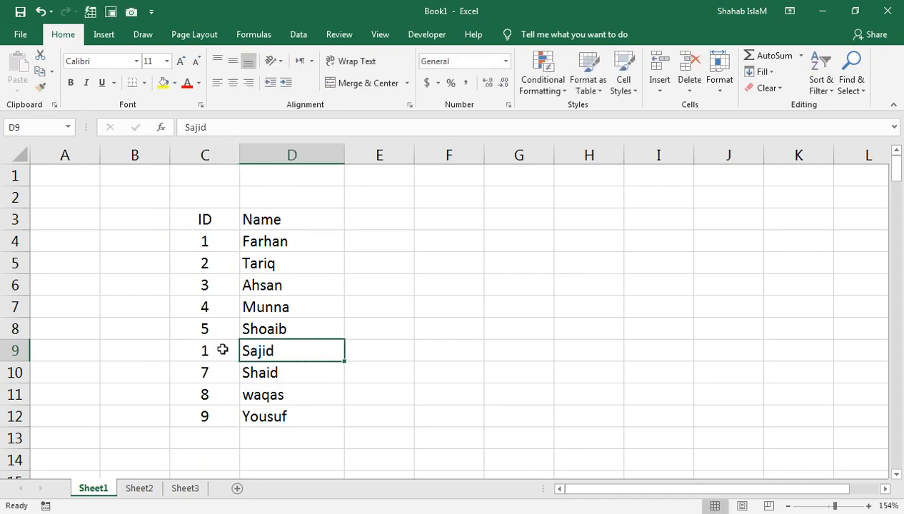
{"action": "type", "text": "Farhan"}
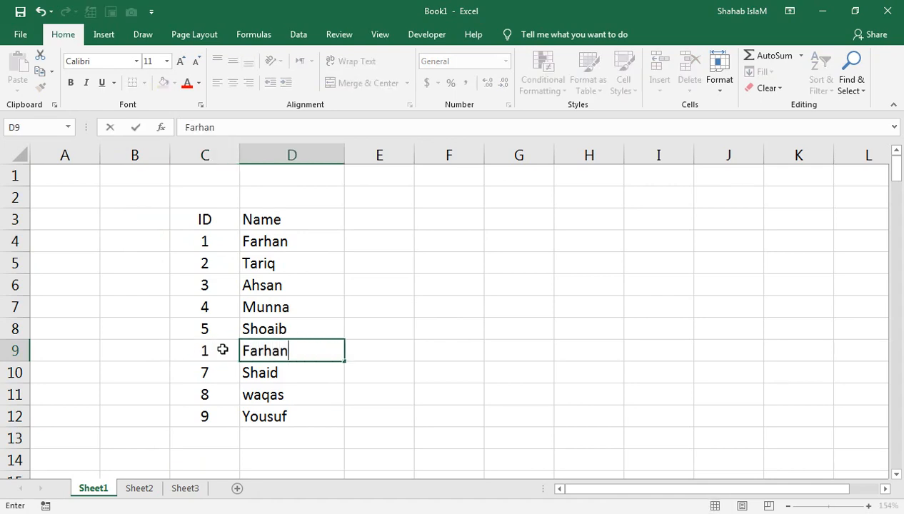
{"action": "key", "text": "Return"}
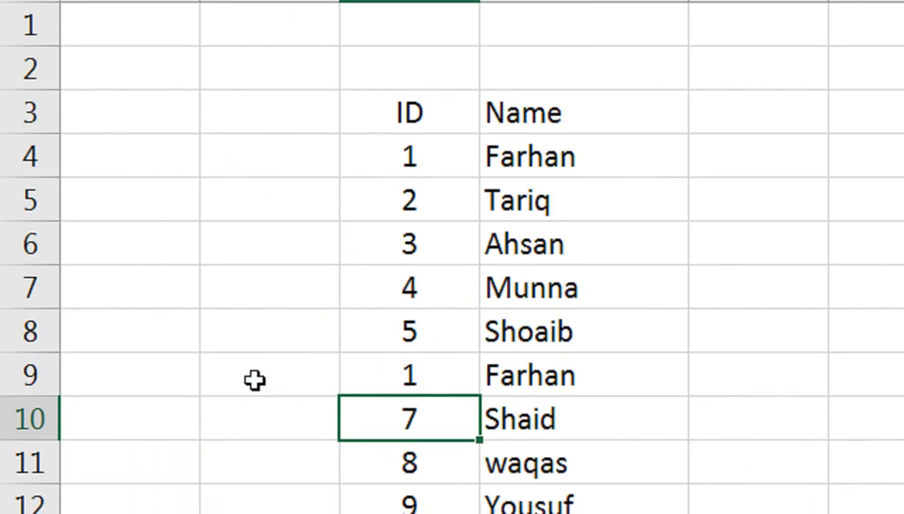
Add the heading 'ID Track' in B3.
{"action": "left_click", "coordinate": [274, 113]}
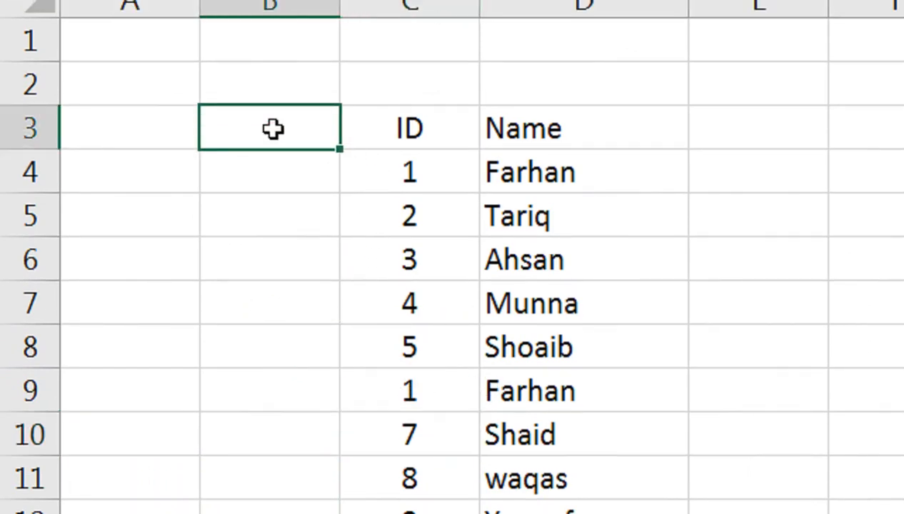
{"action": "type", "text": "ID Tra"}
{"action": "type", "text": "k"}
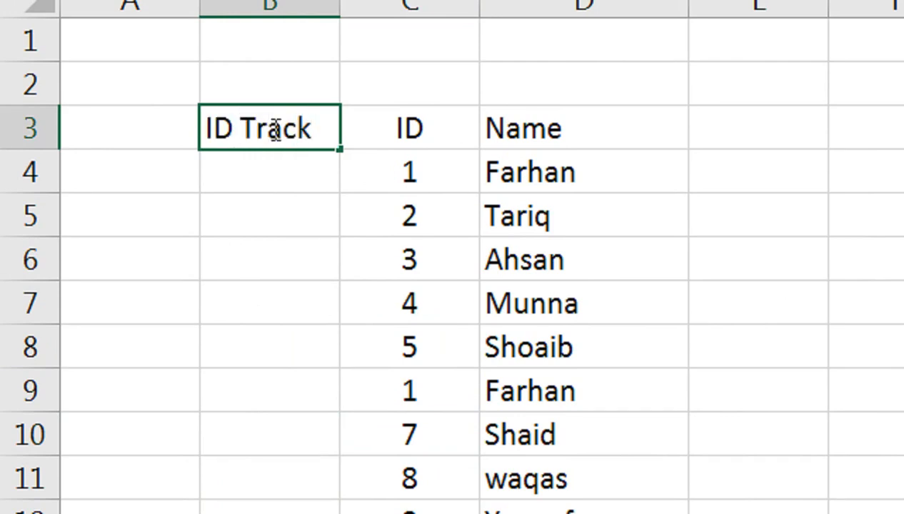
{"action": "key", "text": "Return"}
Start B4's formula as =C4&":"&COUNTIF( with the count range beginning at C4.
{"action": "type", "text": "="}
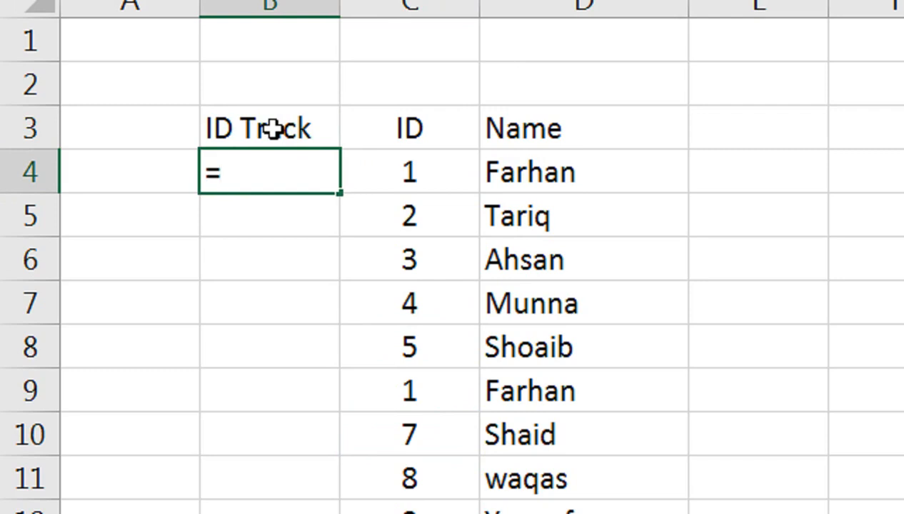
{"action": "left_click", "coordinate": [455, 178]}
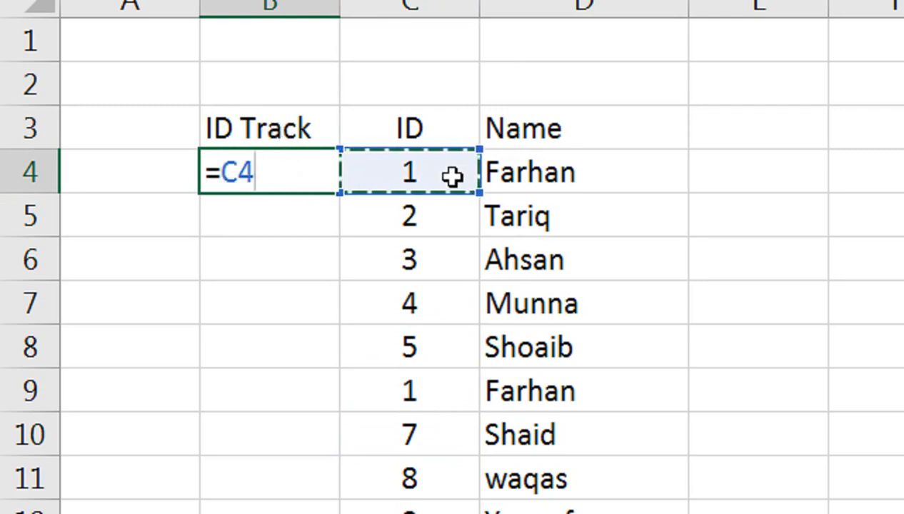
{"action": "type", "text": "&"}
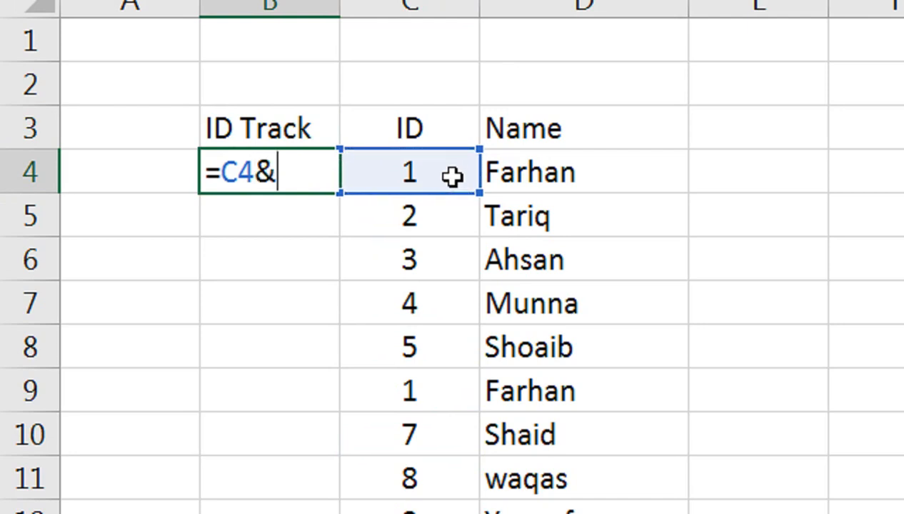
{"action": "type", "text": "\":\"&"}
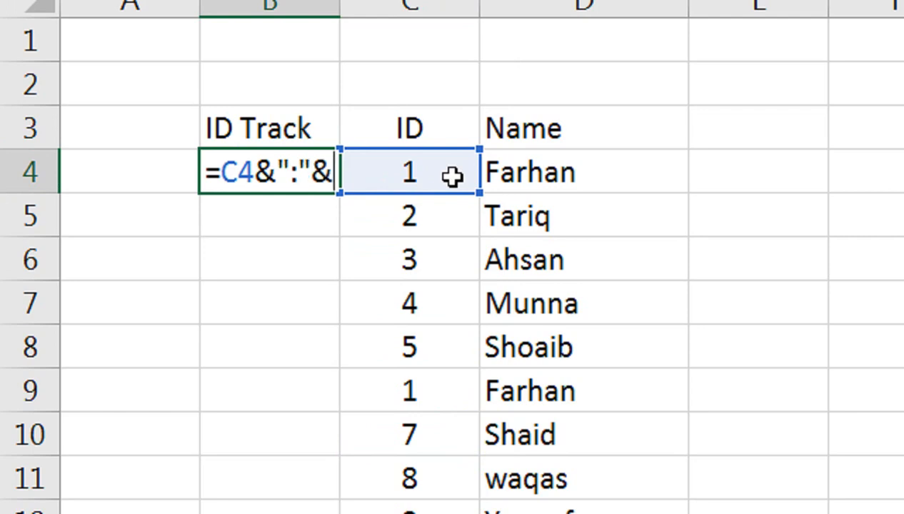
{"action": "type", "text": "con"}
{"action": "key", "text": "BackSpace"}
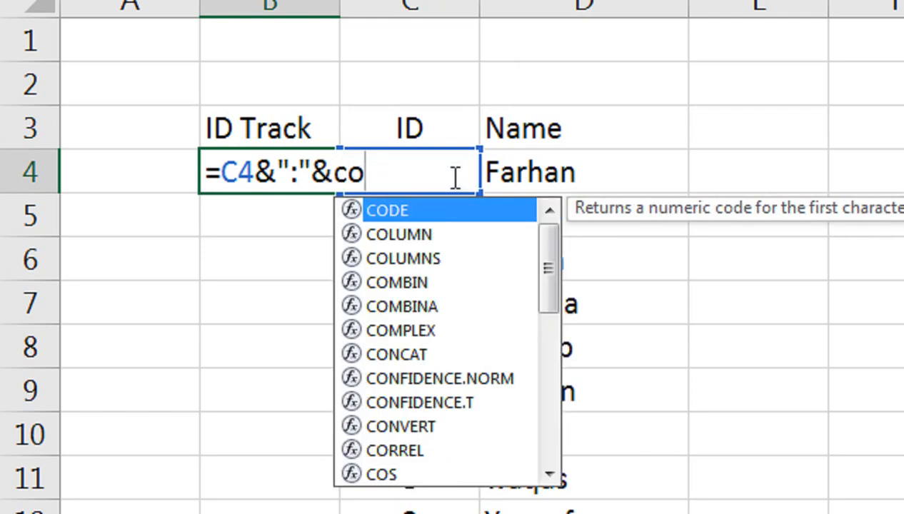
{"action": "key", "text": "BackSpace"}
{"action": "key", "text": "BackSpace"}
{"action": "type", "text": "COUN"}
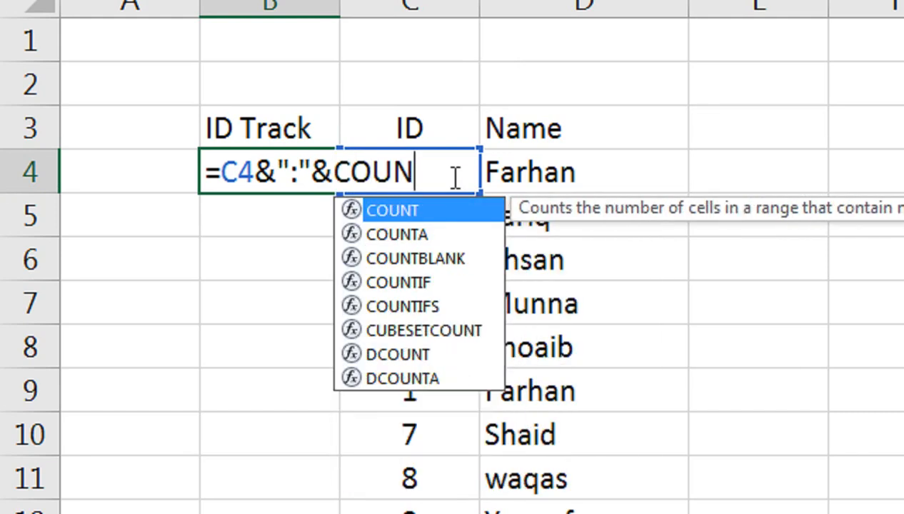
{"action": "type", "text": "TIF("}
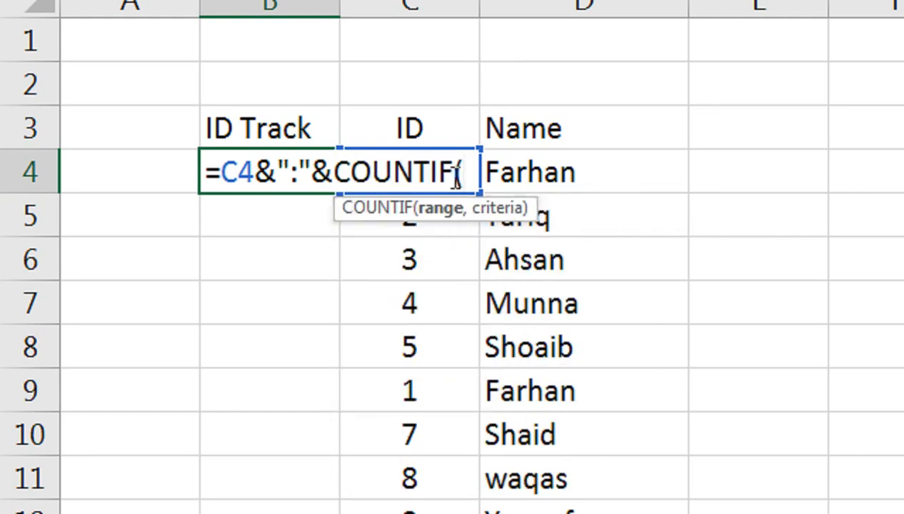
{"action": "left_click", "coordinate": [456, 175]}
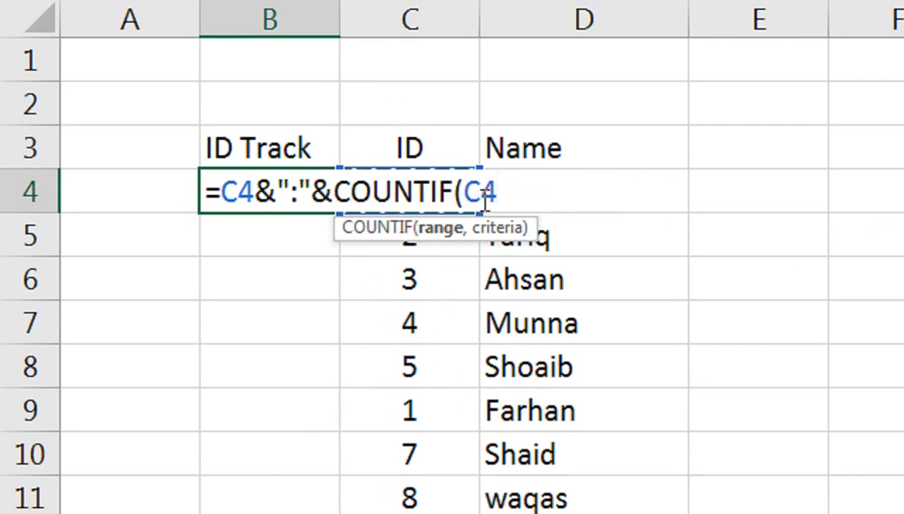
{"action": "type", "text": ":"}
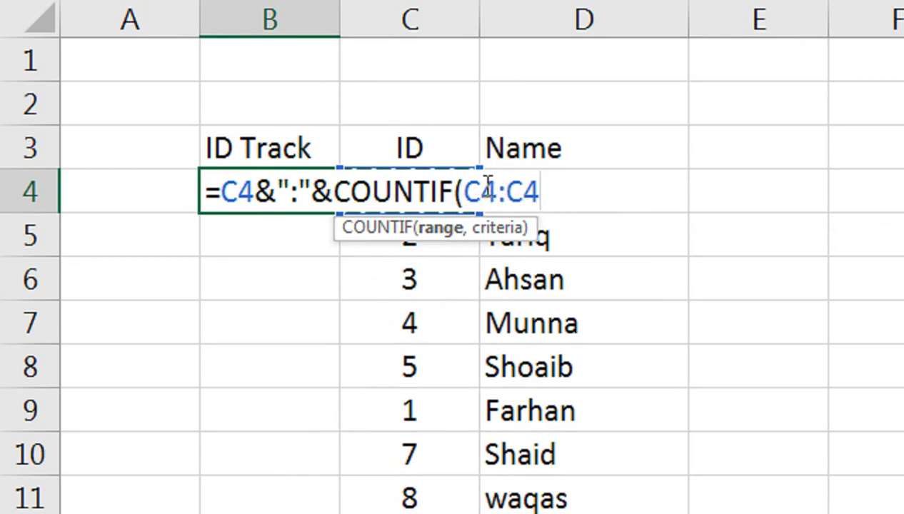
Complete it as COUNTIF($C$4:C4,C4) with an absolute range start, showing 1:1.
{"action": "left_click", "coordinate": [483, 194], "text": "shift"}
{"action": "triple_click", "coordinate": [483, 195]}
{"action": "left_click", "coordinate": [486, 195]}
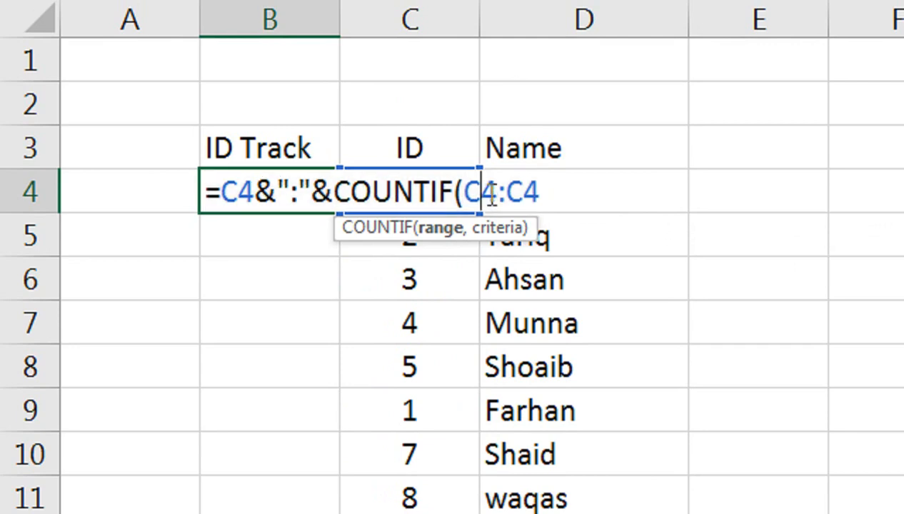
{"action": "key", "text": "F4"}
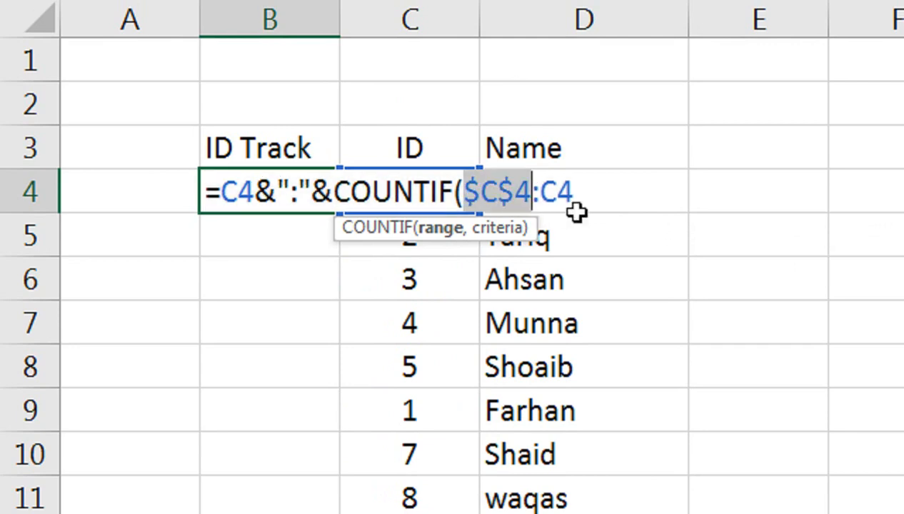
{"action": "left_click", "coordinate": [585, 193]}
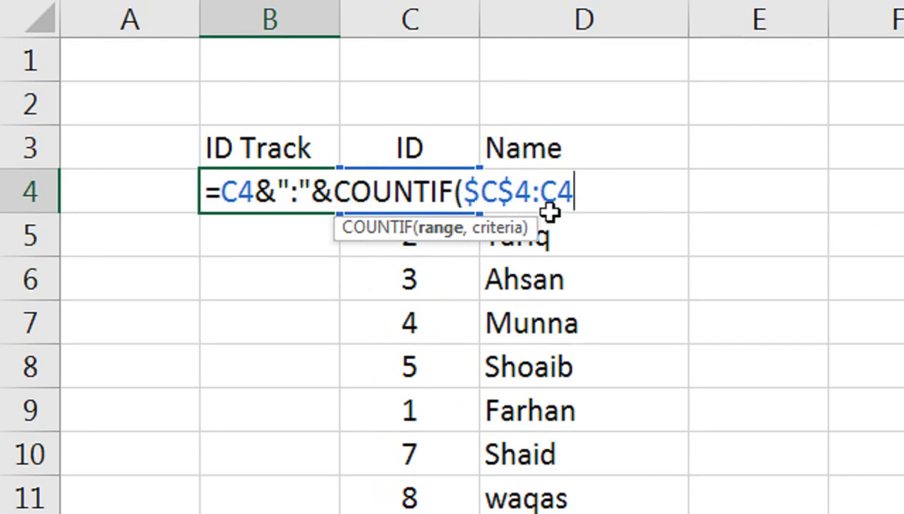
{"action": "type", "text": ","}
{"action": "left_click", "coordinate": [379, 134]}
{"action": "key", "text": "Down"}
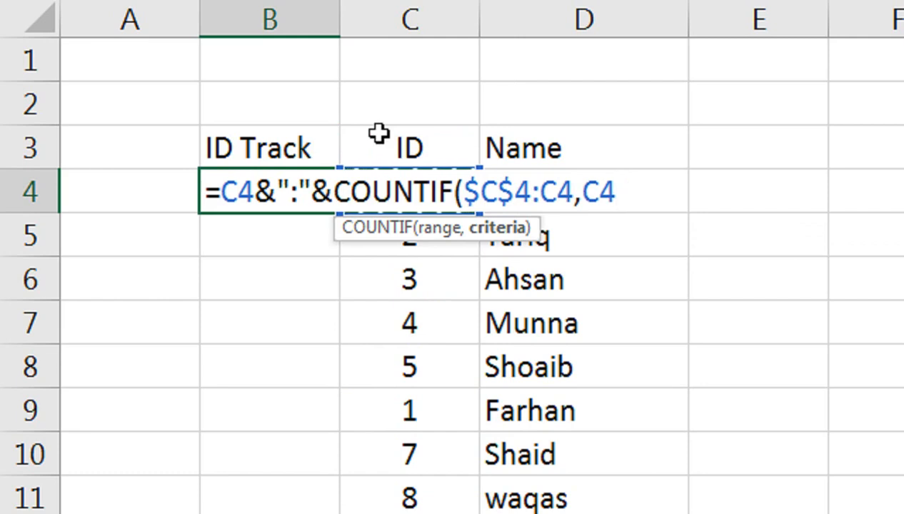
{"action": "type", "text": ")"}
{"action": "key", "text": "Return"}
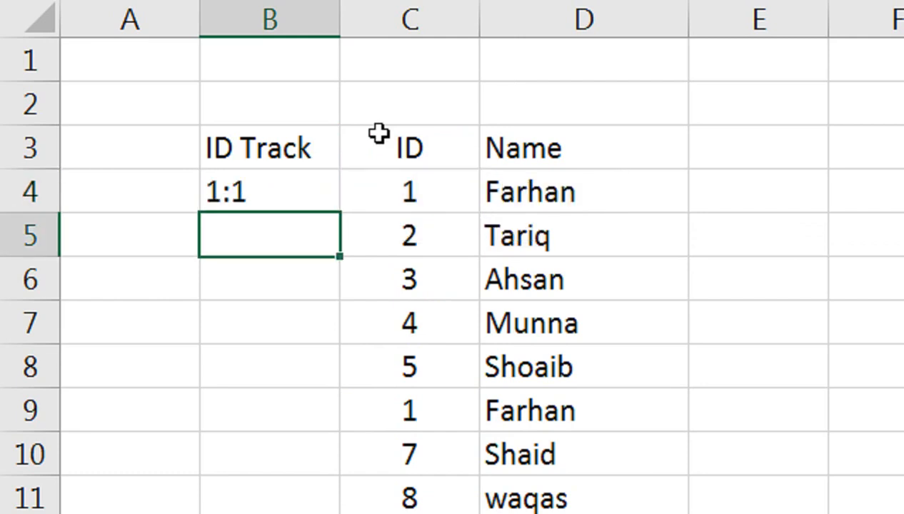
Copy B4's ID Track formula down through B12, so row 9 reads 1:2.
{"action": "left_click", "coordinate": [301, 190]}
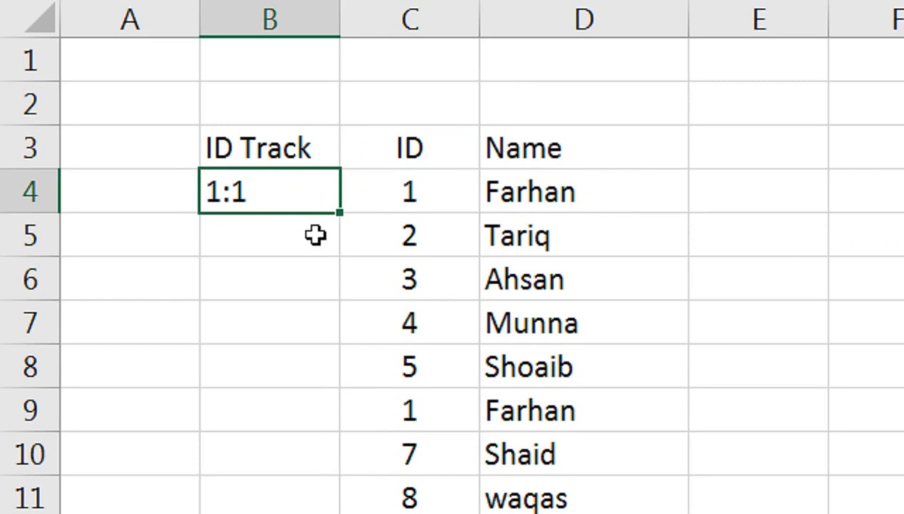
{"action": "left_click_drag", "start_coordinate": [341, 213], "coordinate": [372, 250]}
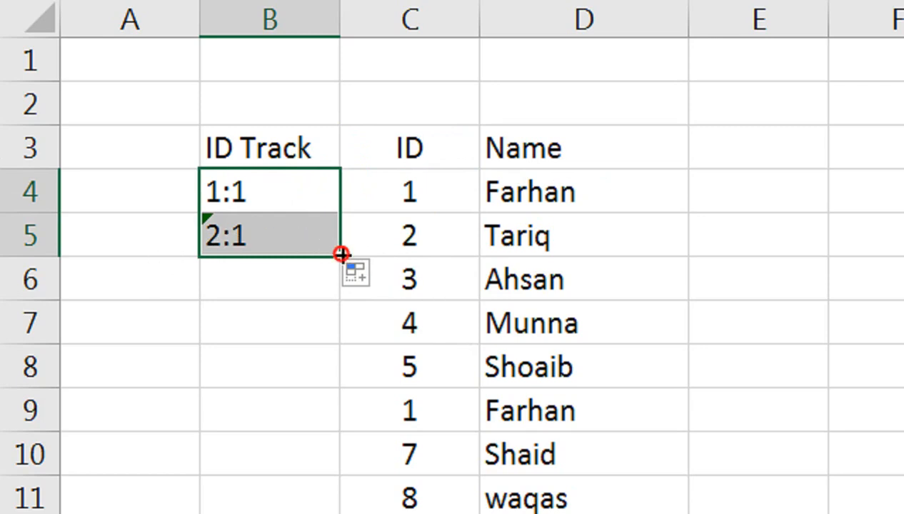
{"action": "left_click_drag", "start_coordinate": [341, 255], "coordinate": [355, 513]}
{"action": "left_click_drag", "start_coordinate": [356, 398], "coordinate": [356, 399]}
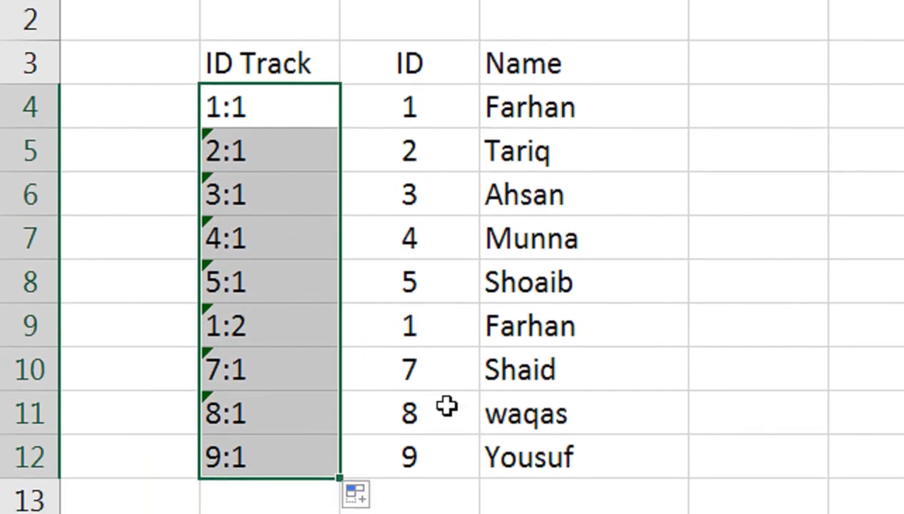
Change row 11 to ID 2 with the ID 2 entry's name, correctly capitalised.
{"action": "left_click", "coordinate": [447, 406]}
{"action": "type", "text": "2"}
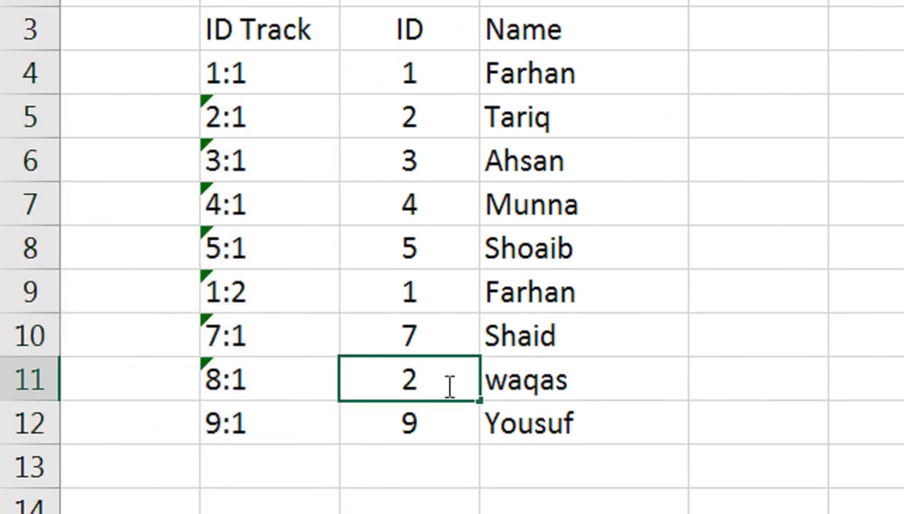
{"action": "key", "text": "Return"}
{"action": "left_click", "coordinate": [447, 386]}
{"action": "key", "text": "Right"}
{"action": "type", "text": "tARIQ"}
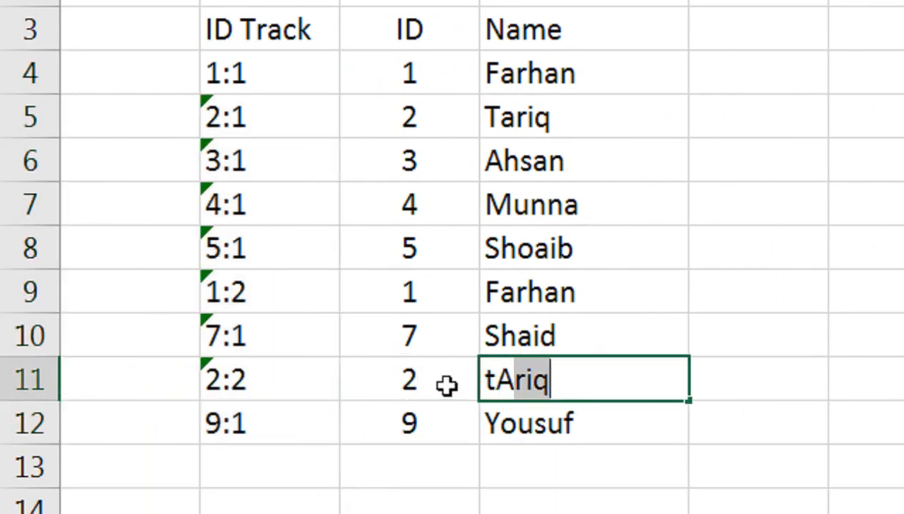
{"action": "key", "text": "Return"}
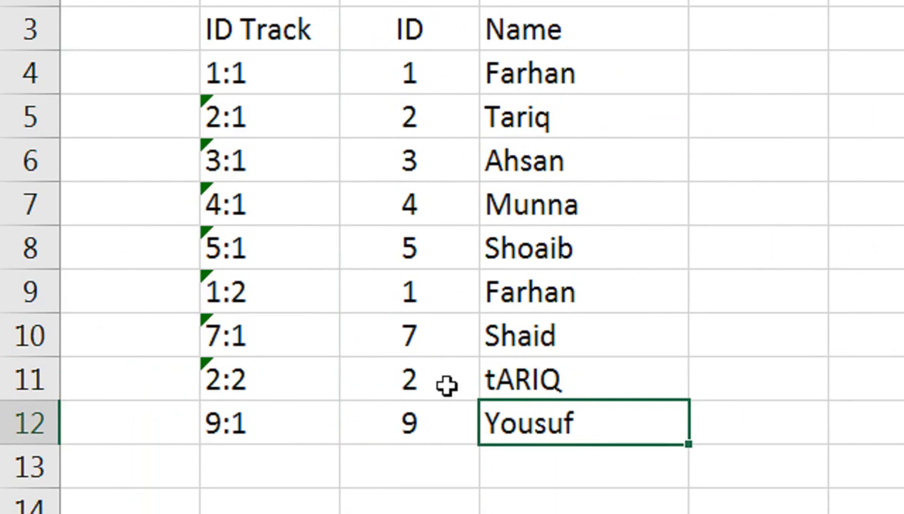
{"action": "key", "text": "Up"}
{"action": "type", "text": "Tariq"}
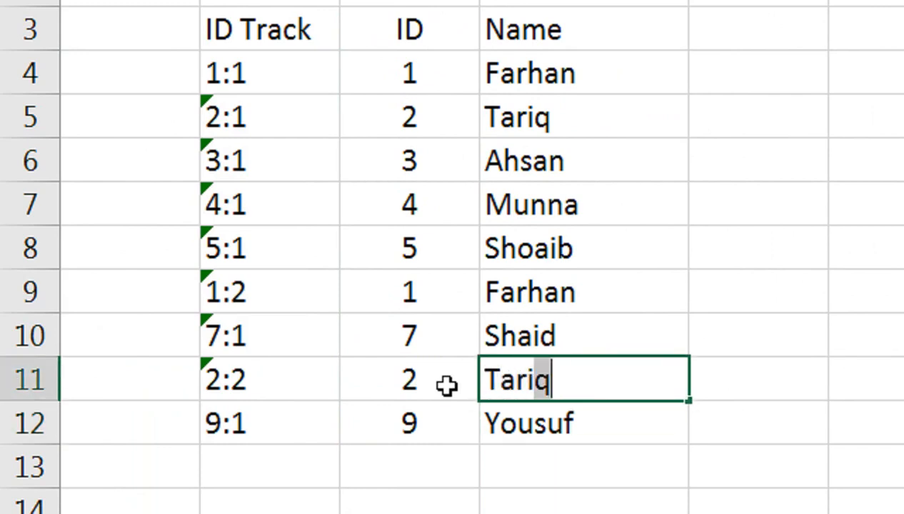
{"action": "key", "text": "Return"}
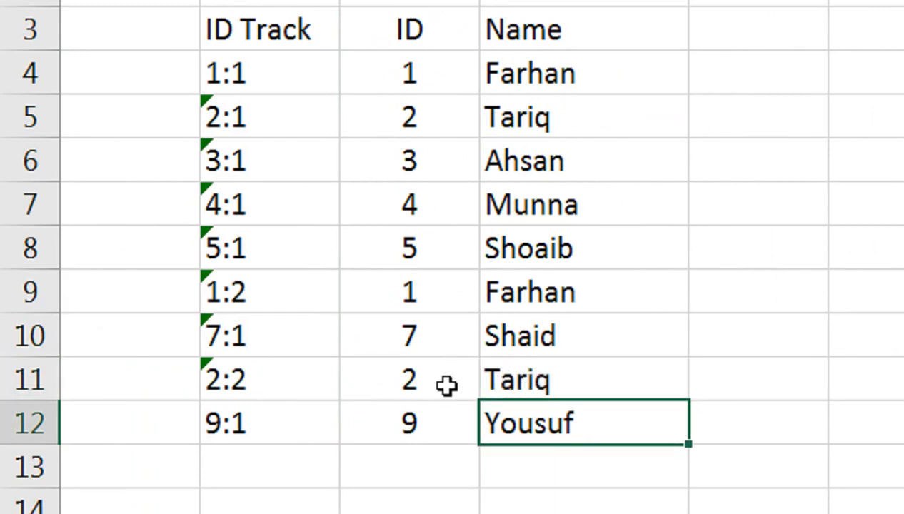
Set row 12 to ID 2 with the same name, making ID Track show 2:3.
{"action": "key", "text": "Left"}
{"action": "type", "text": "2"}
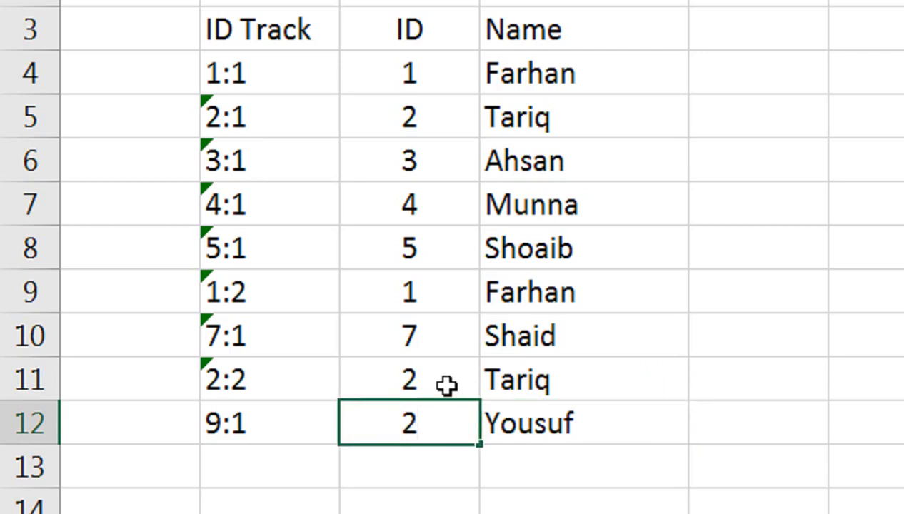
{"action": "key", "text": "Right"}
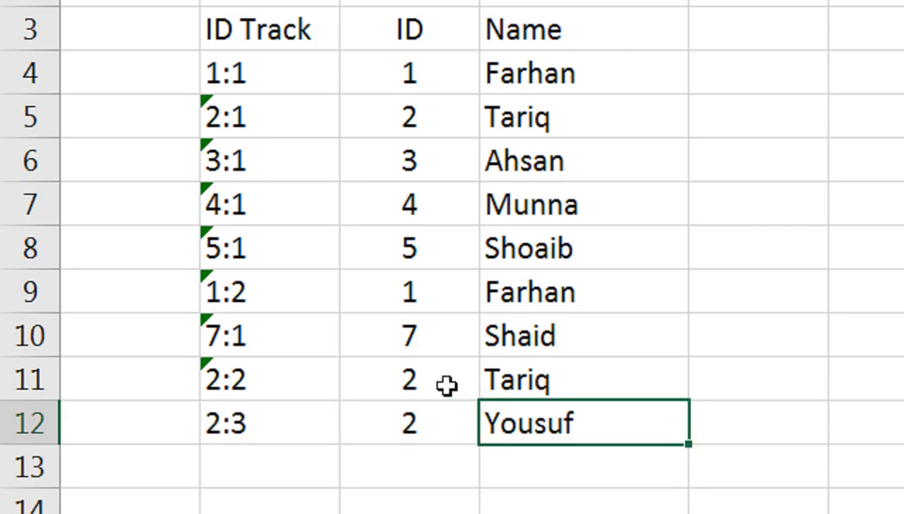
{"action": "type", "text": "Tariq"}
{"action": "key", "text": "Return"}
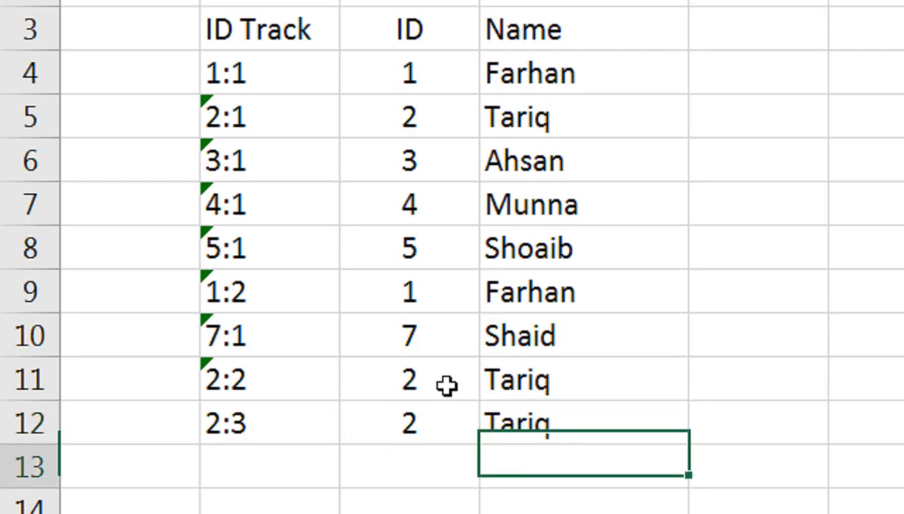